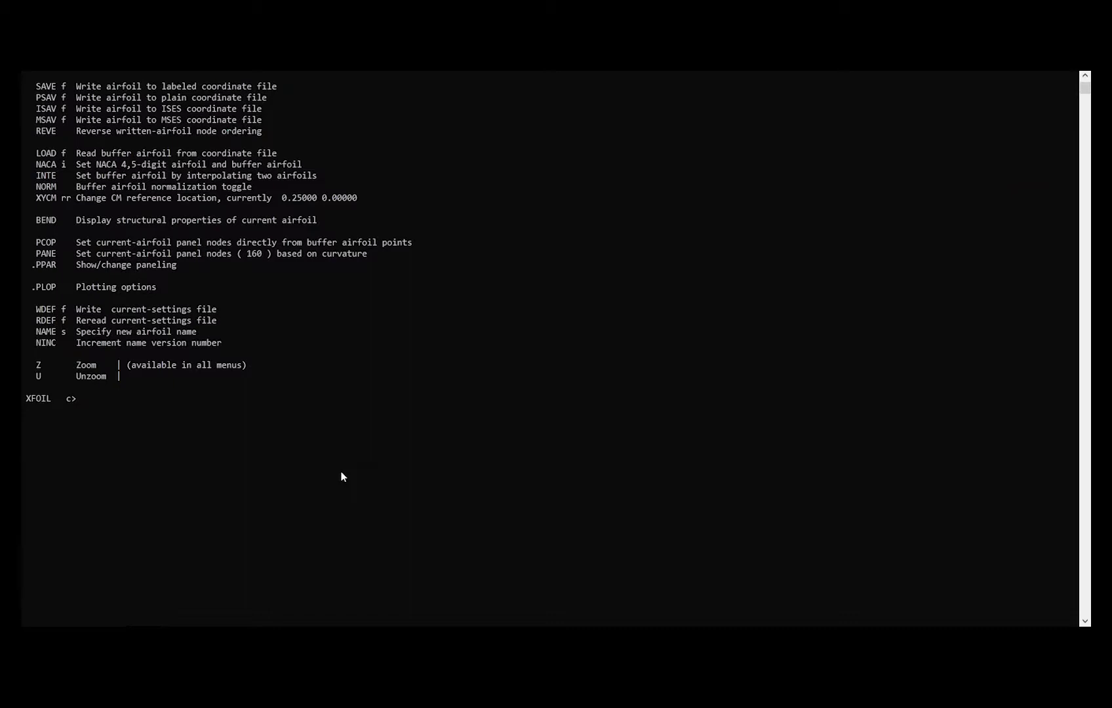
Step: Generate the NACA 2412 airfoil and repanel it with 199 panel nodes
{"action": "type", "text": "NACA 2412"}
{"action": "key", "text": "Return"}
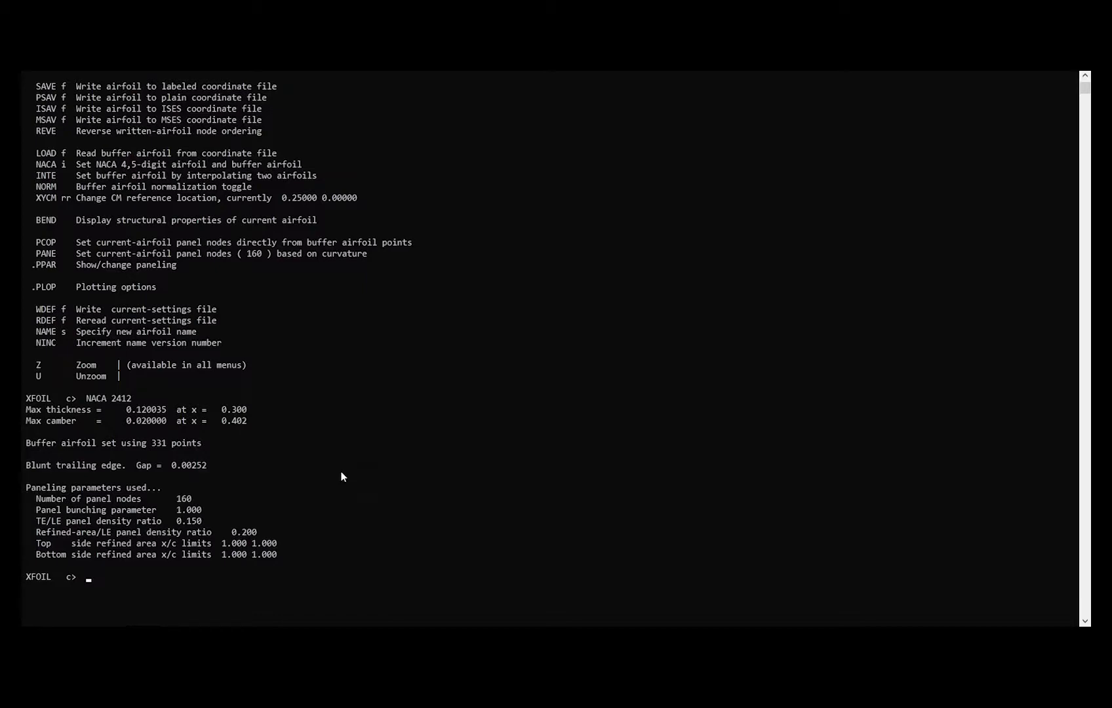
{"action": "type", "text": "ppar"}
{"action": "key", "text": "Return"}
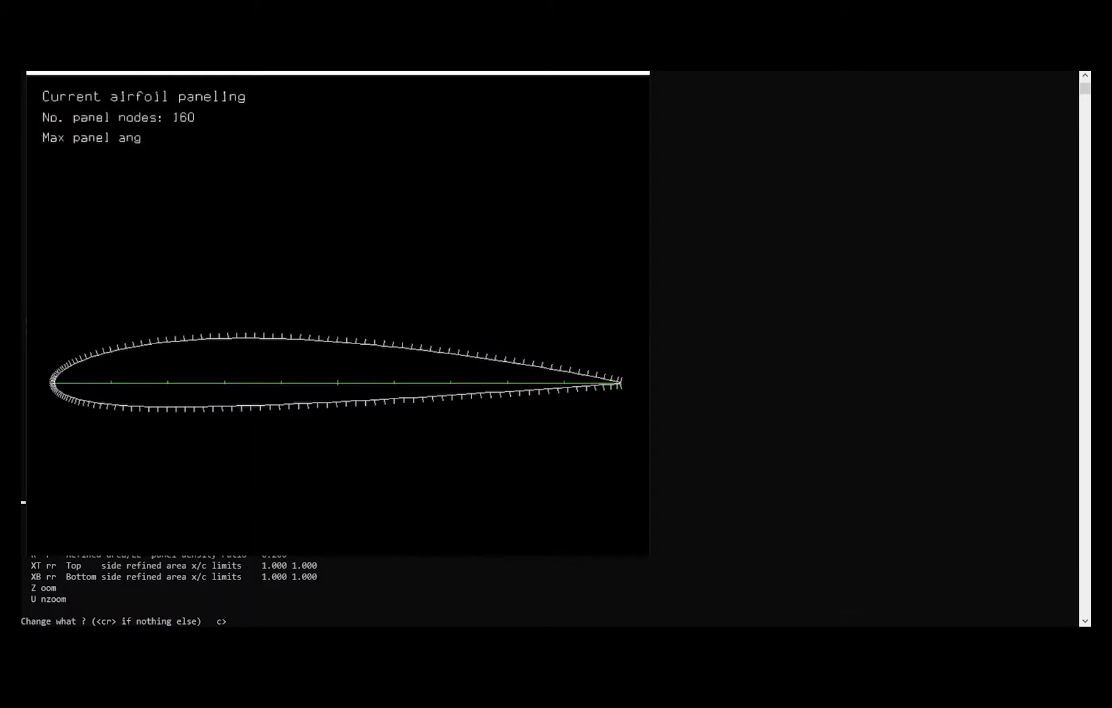
{"action": "left_click", "coordinate": [786, 462]}
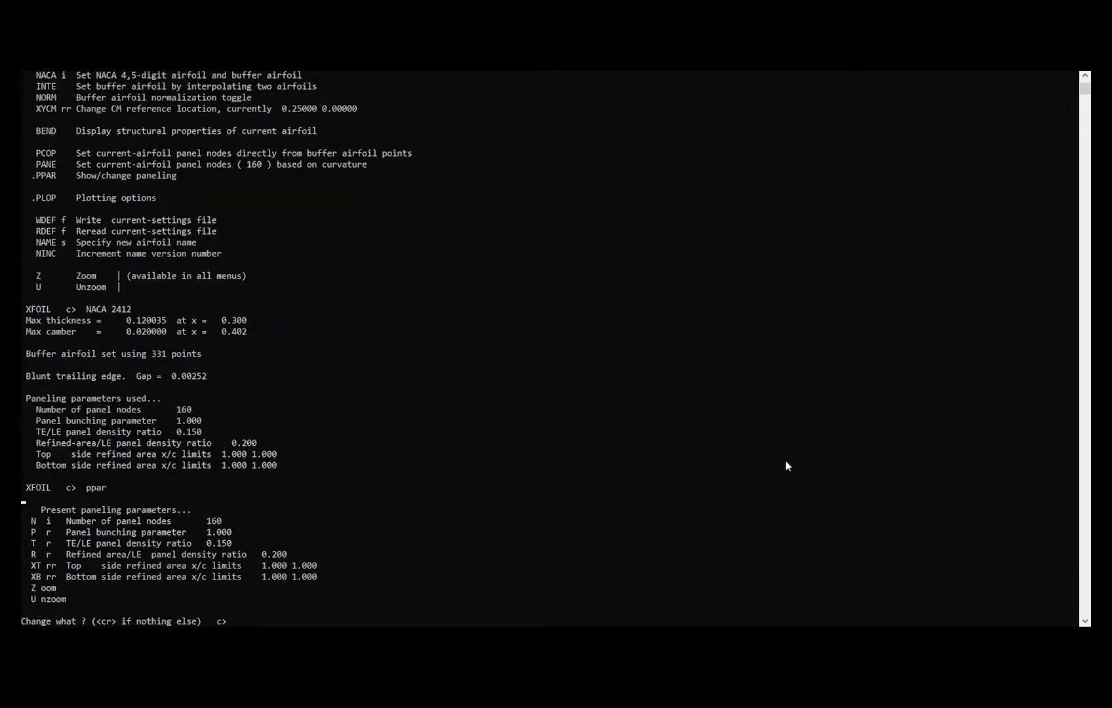
{"action": "type", "text": "n"}
{"action": "key", "text": "Return"}
{"action": "type", "text": "1"}
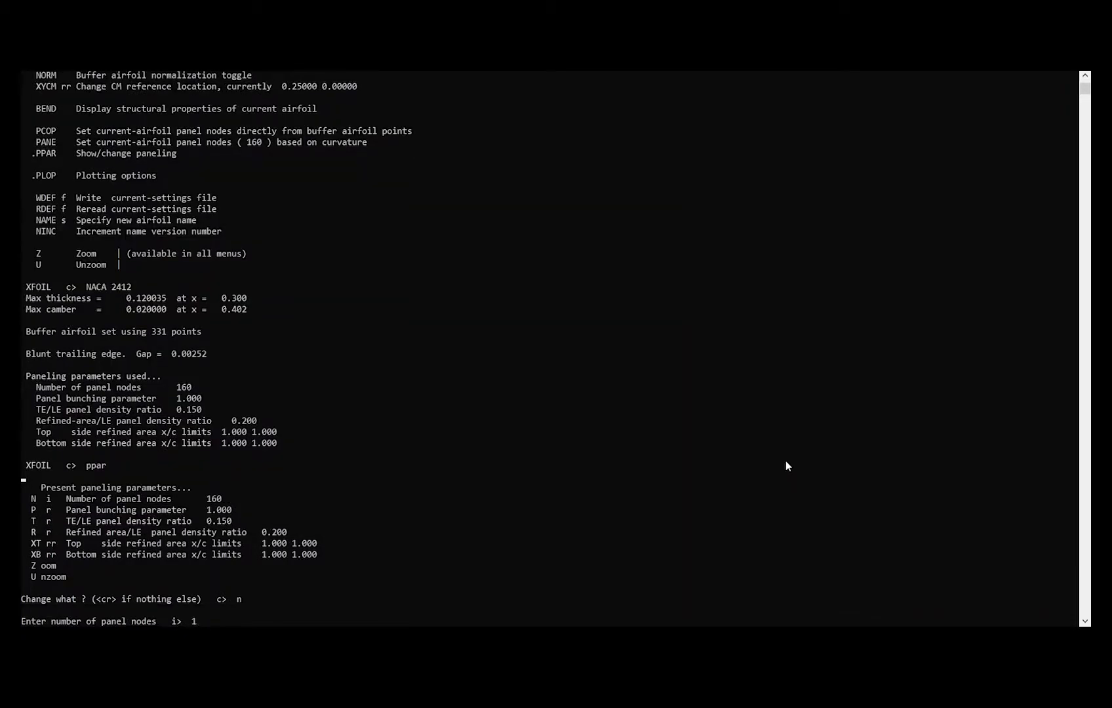
{"action": "type", "text": "99"}
{"action": "key", "text": "Return"}
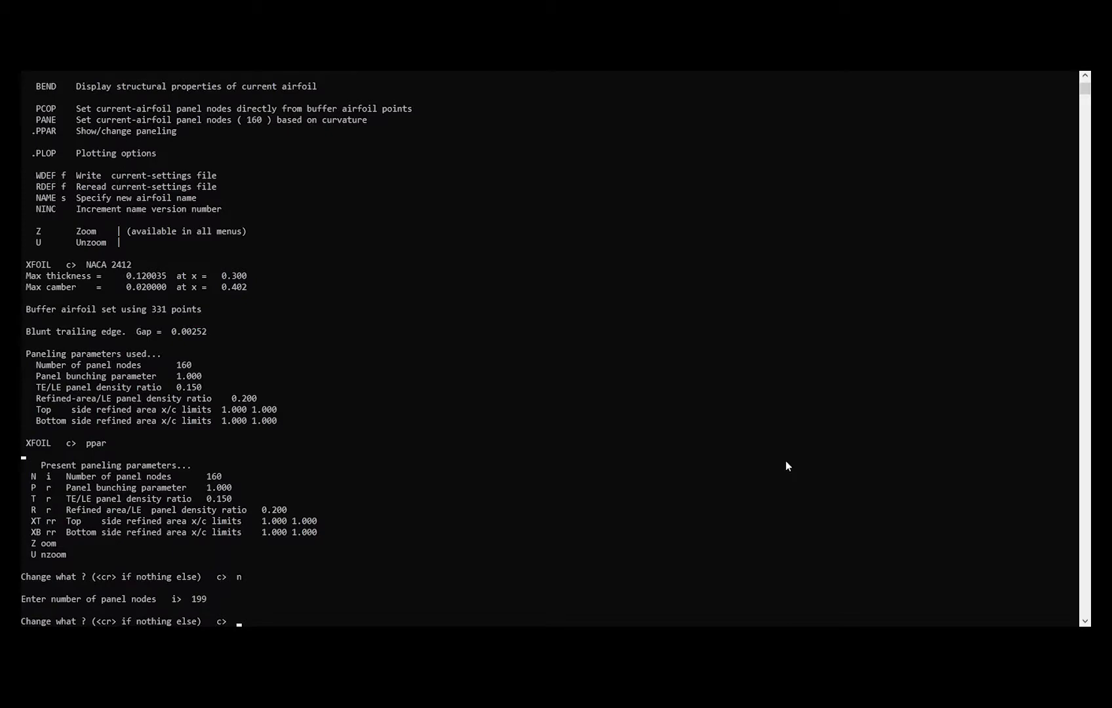
{"action": "key", "text": "Return"}
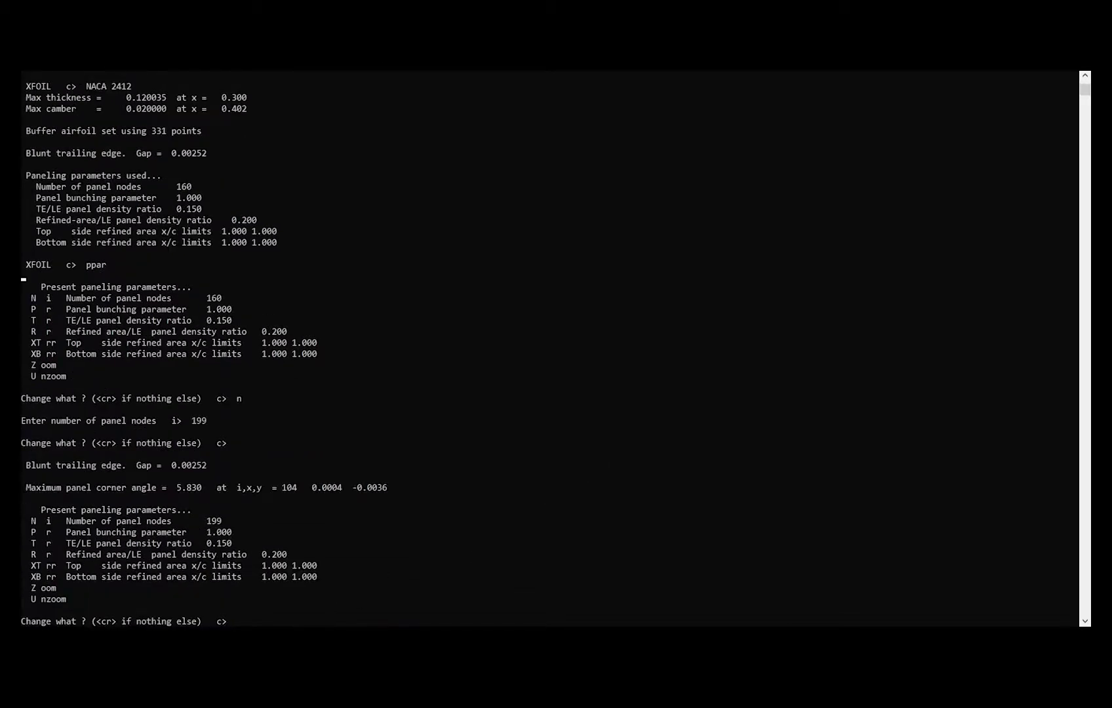
{"action": "left_click", "coordinate": [212, 606]}
{"action": "left_click", "coordinate": [960, 469]}
{"action": "key", "text": "Return"}
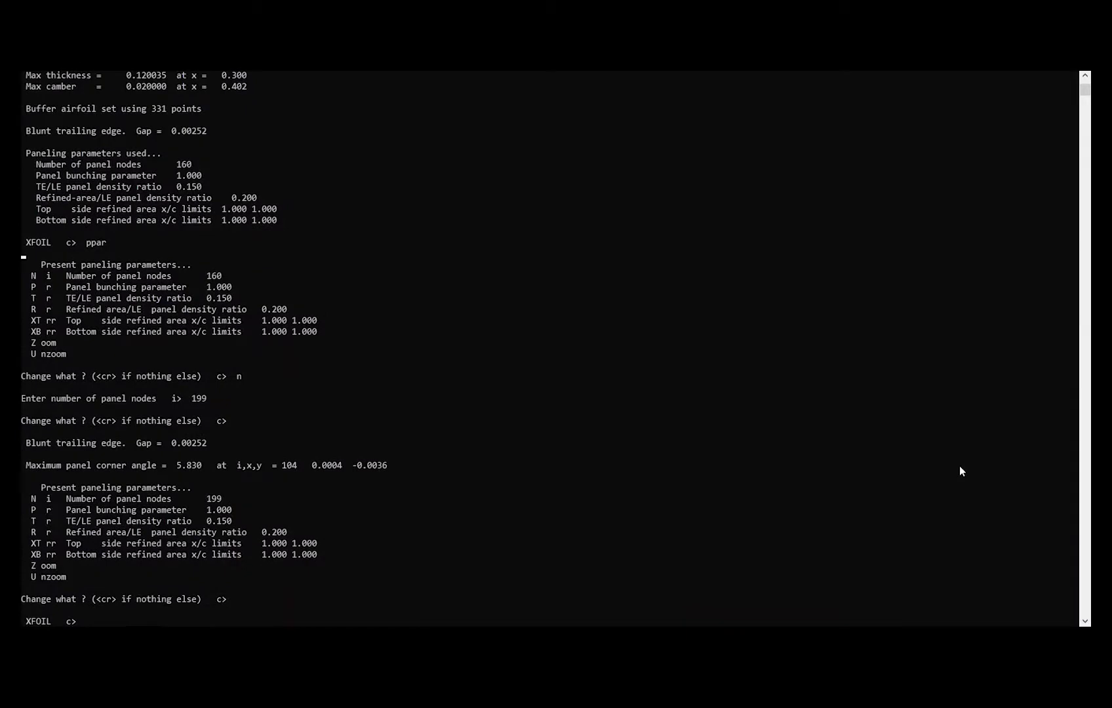
Step: Enter the operating-point routine and compute the inviscid solution at a 0° angle of attack
{"action": "type", "text": "oper"}
{"action": "key", "text": "Return"}
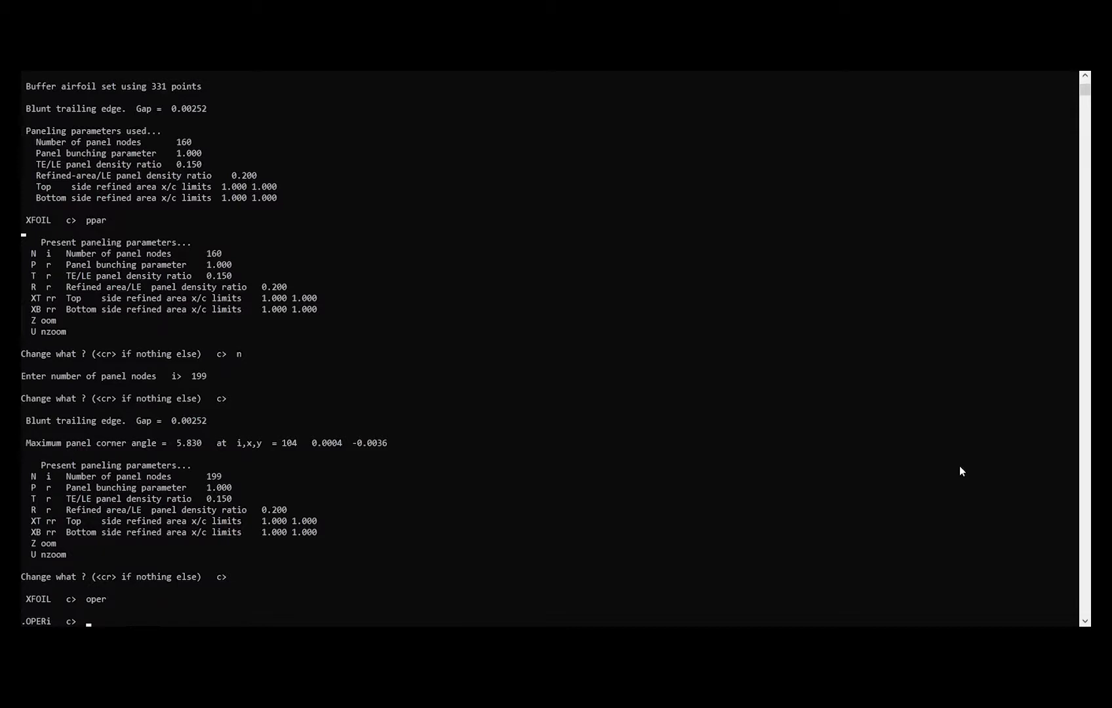
{"action": "type", "text": "alfa 0"}
{"action": "key", "text": "Return"}
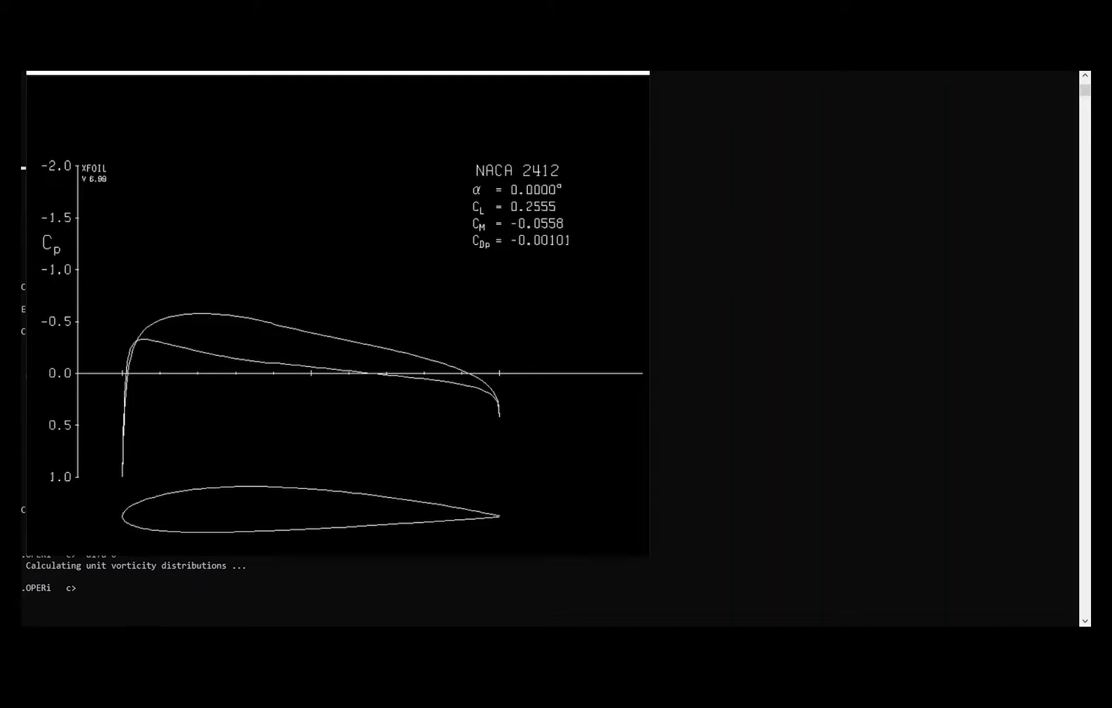
Step: Enable viscous analysis at a Reynolds number of 3e6 and compute the solution at a 0° angle of attack
{"action": "left_click", "coordinate": [851, 509]}
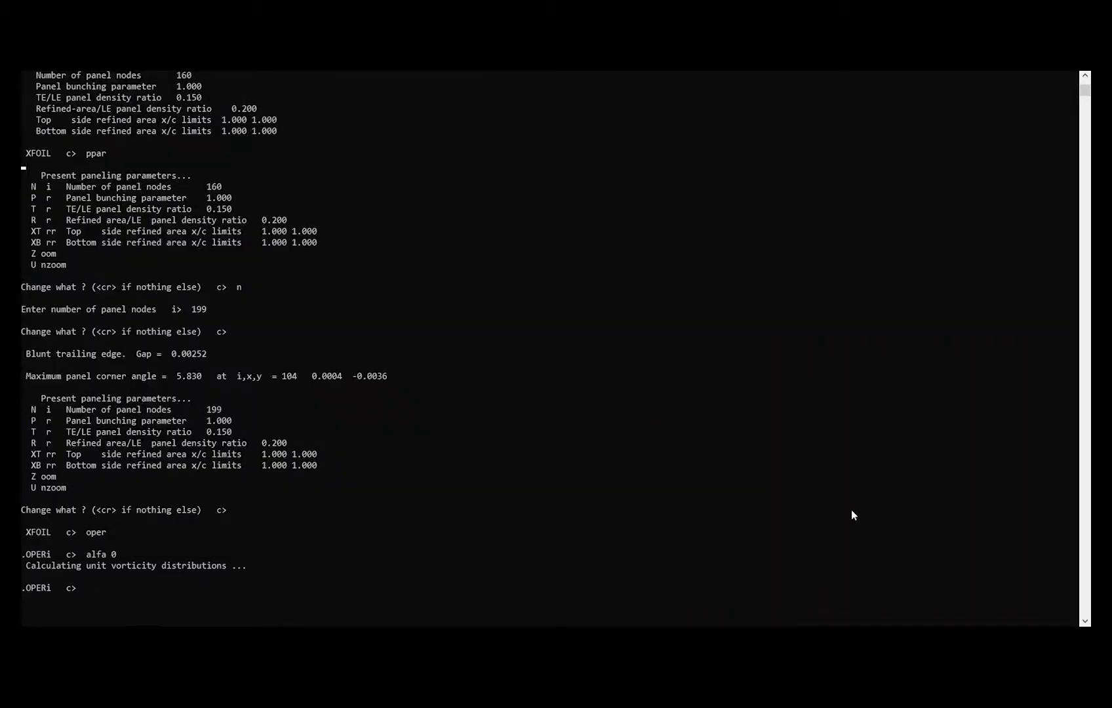
{"action": "type", "text": "visc"}
{"action": "key", "text": "Return"}
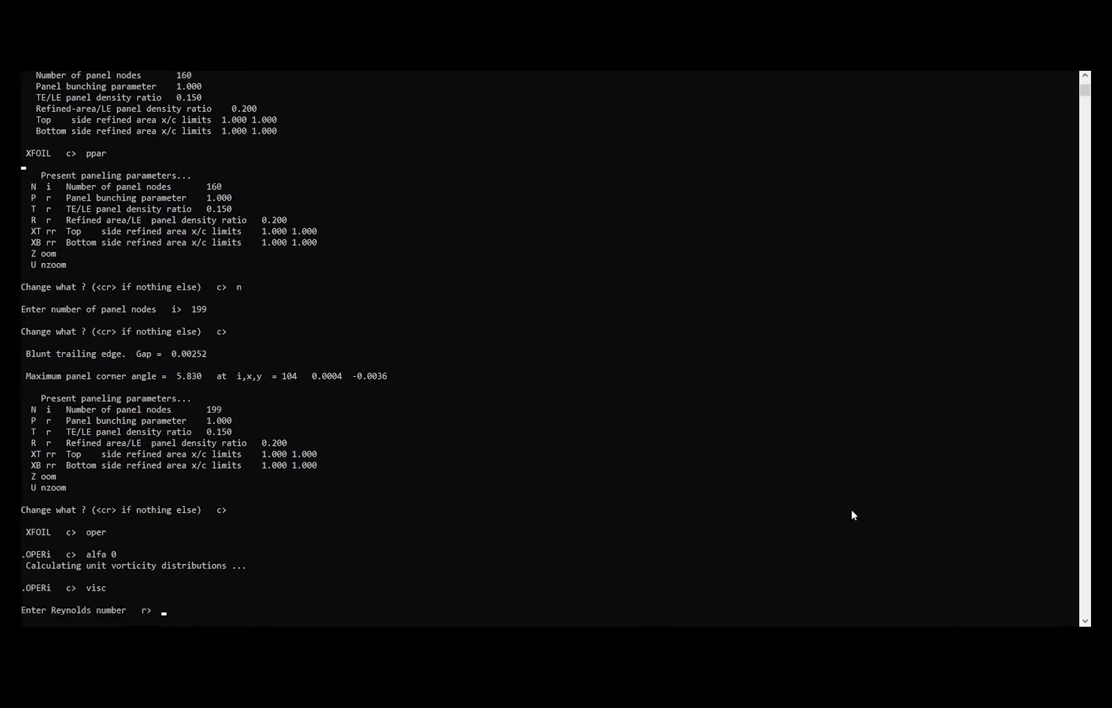
{"action": "type", "text": "3e6"}
{"action": "key", "text": "Return"}
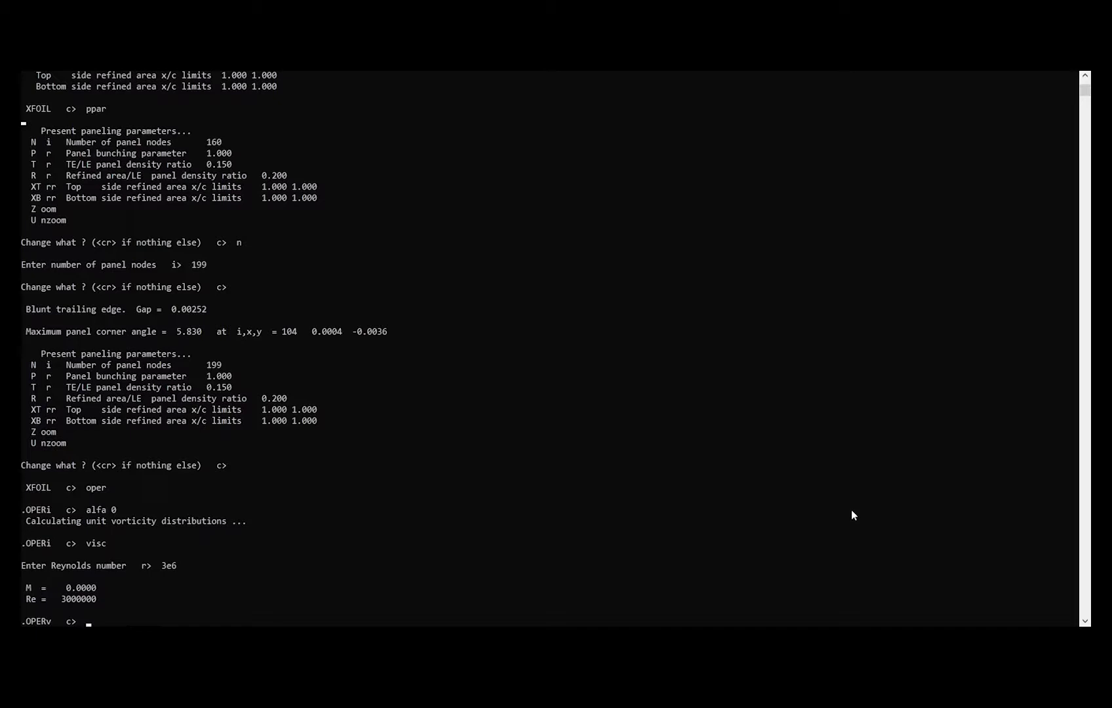
{"action": "type", "text": "alfa 0"}
{"action": "key", "text": "Return"}
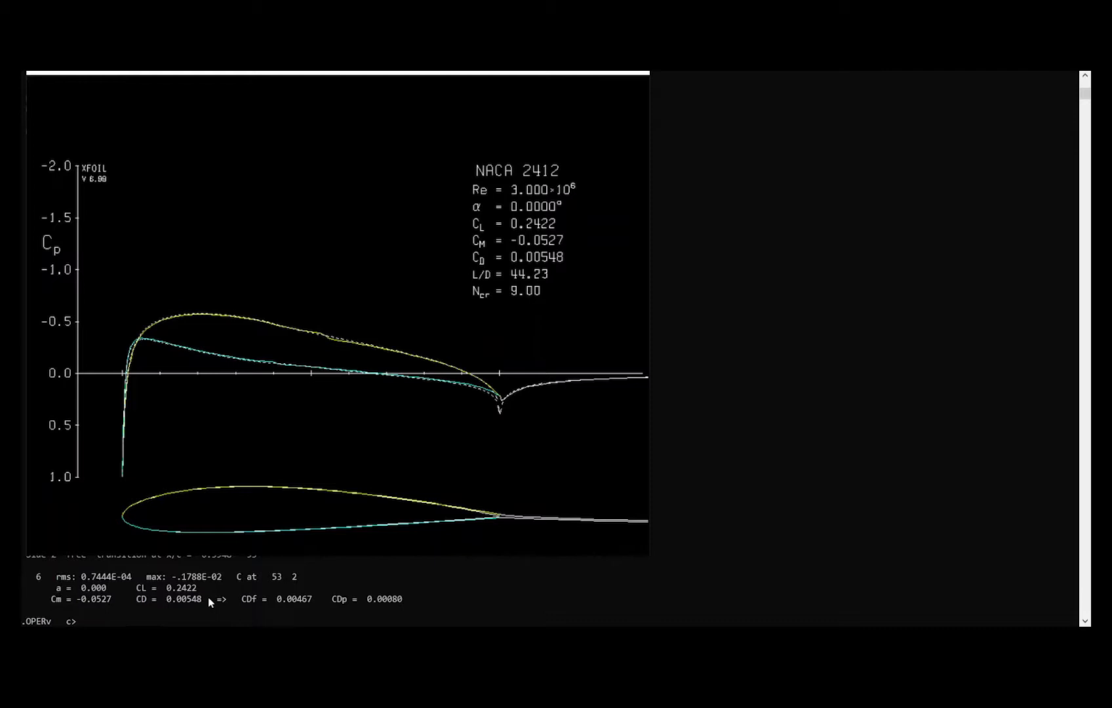
Step: Try to compute the viscous solution at an 18° angle of attack, continuing the iterations two more times
{"action": "left_click", "coordinate": [208, 598]}
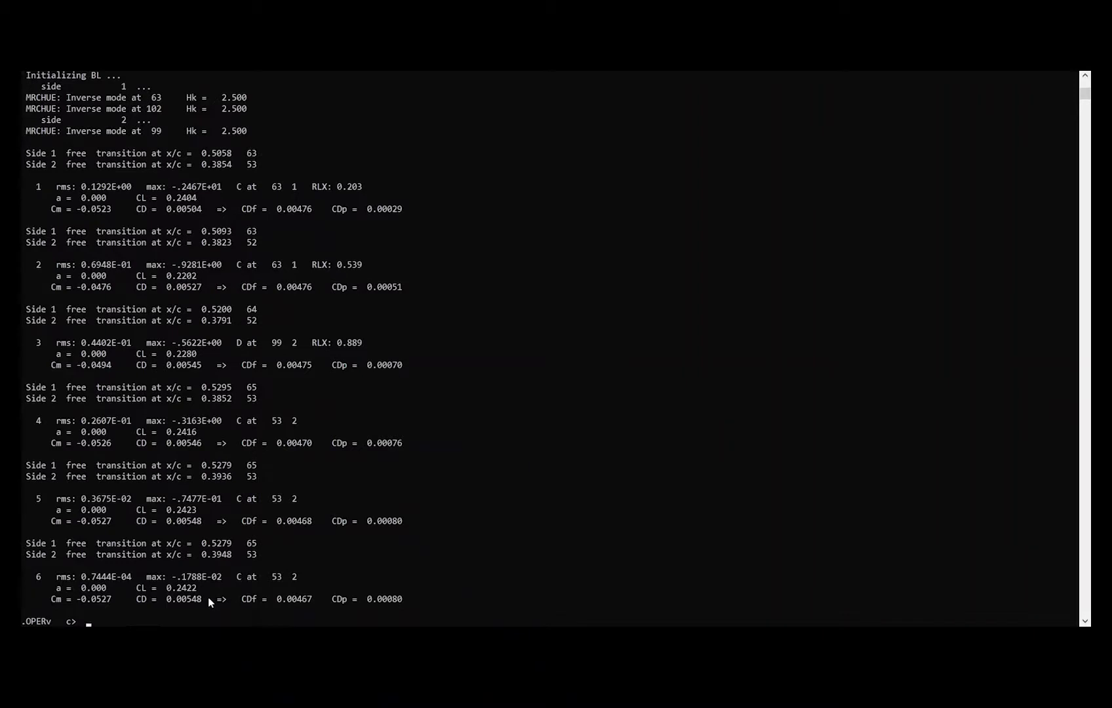
{"action": "type", "text": "alfa 18"}
{"action": "key", "text": "Return"}
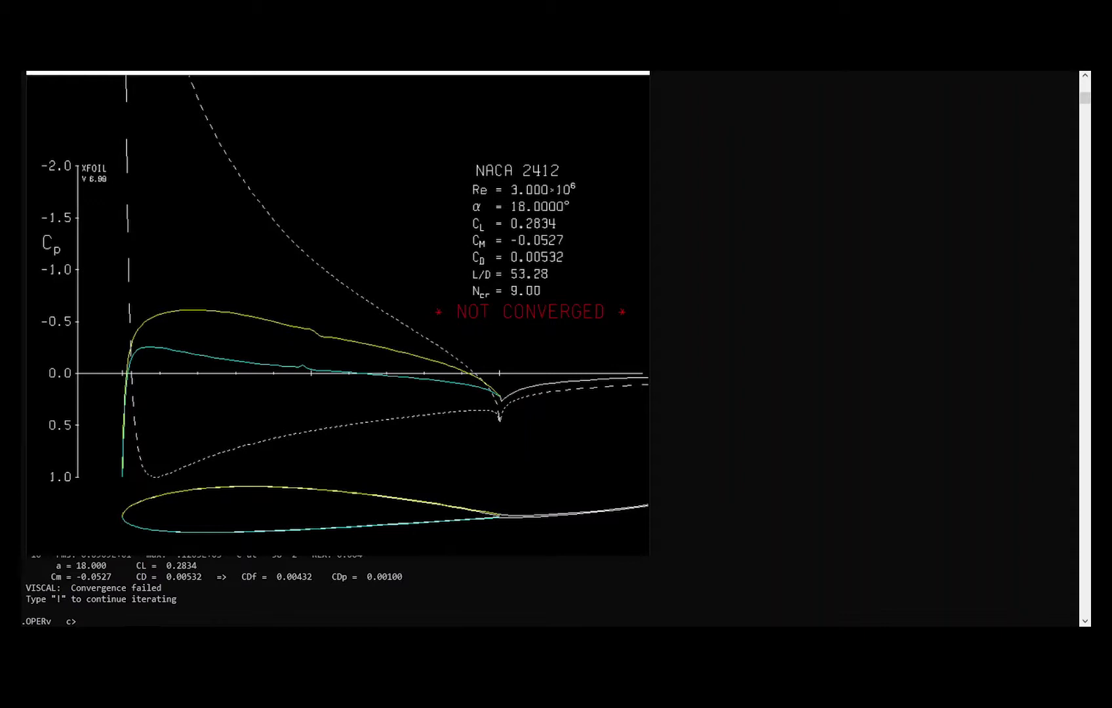
{"action": "left_click", "coordinate": [312, 614]}
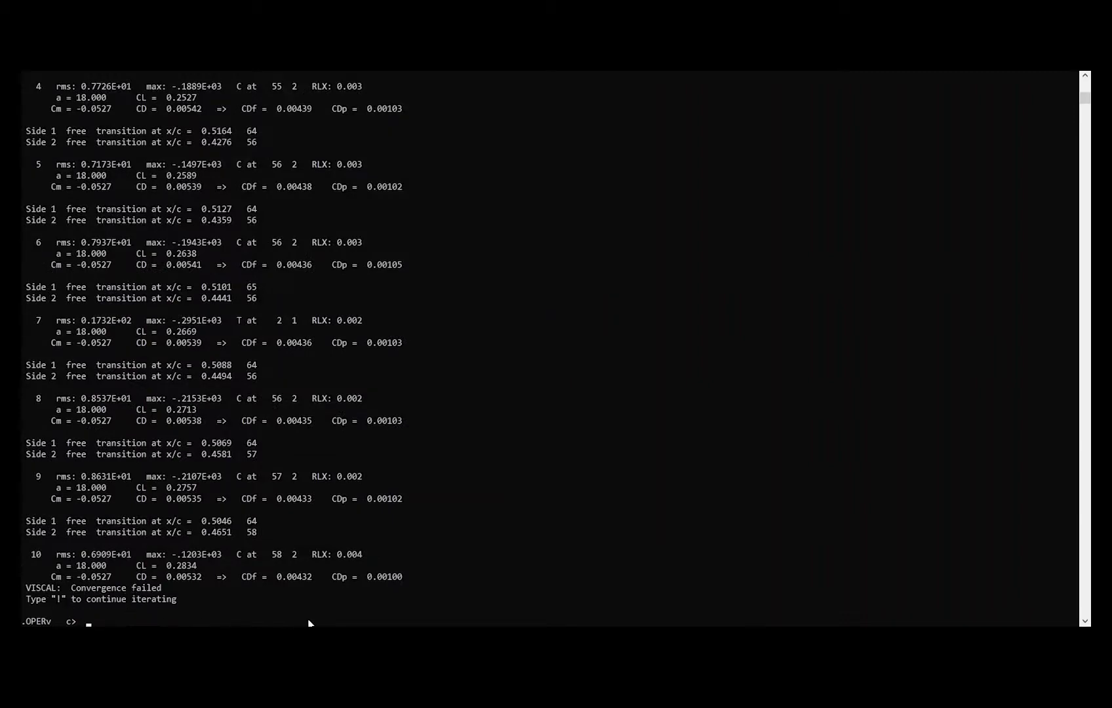
{"action": "type", "text": "!"}
{"action": "key", "text": "Return"}
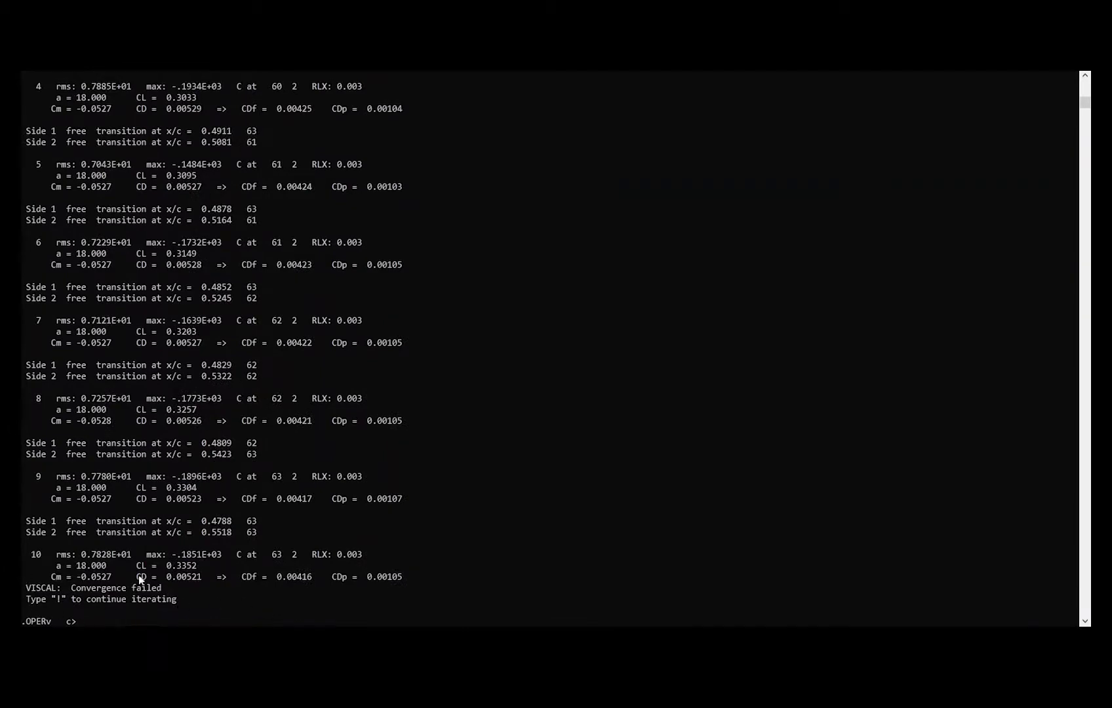
{"action": "type", "text": "!"}
{"action": "key", "text": "Return"}
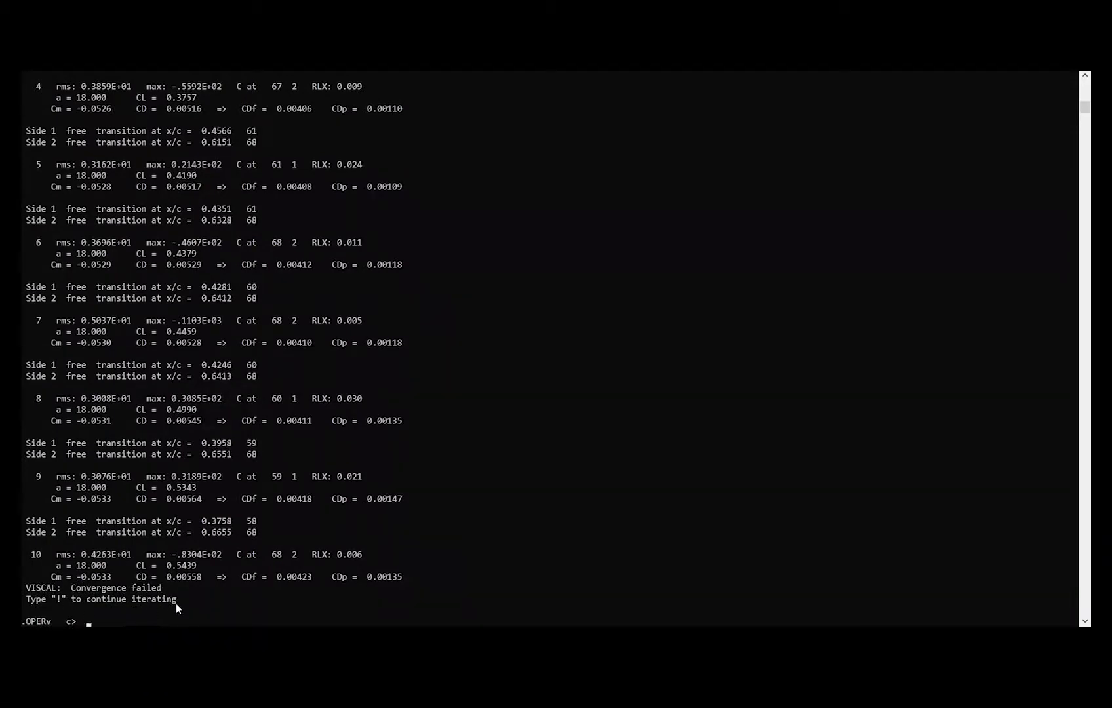
{"action": "scroll", "coordinate": [176, 608], "scroll_direction": "down", "scroll_amount": 1}
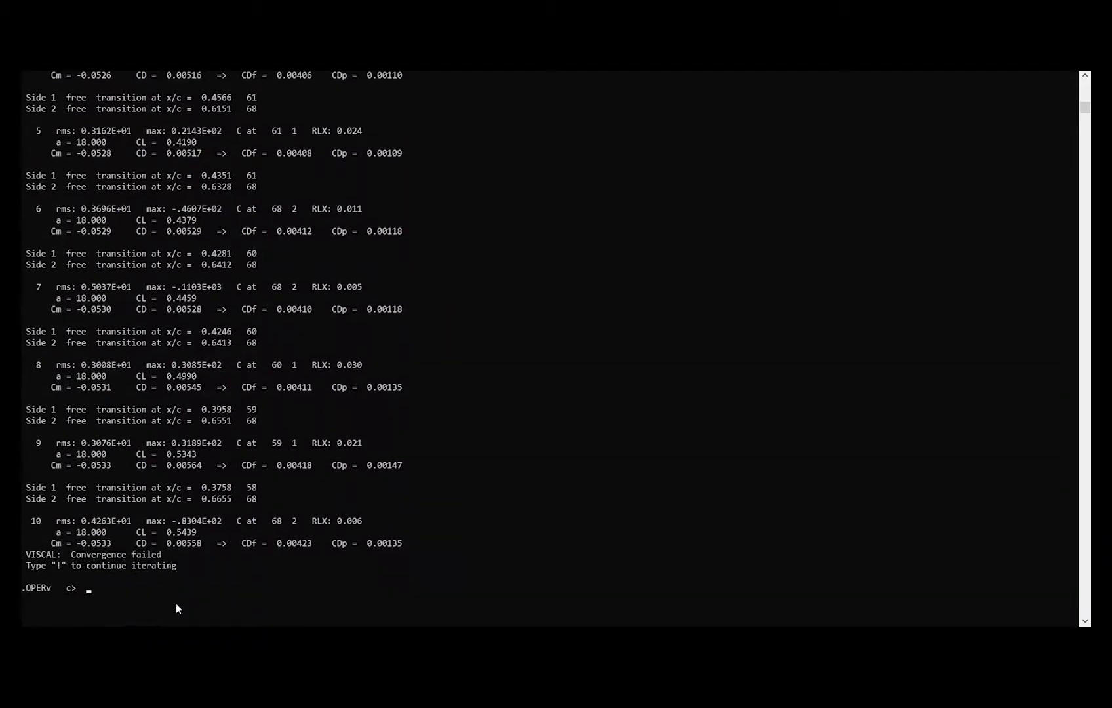
Step: Raise the viscous iteration limit to 200 and rerun the 18° angle of attack
{"action": "type", "text": "iter"}
{"action": "key", "text": "Return"}
{"action": "key", "text": "Return"}
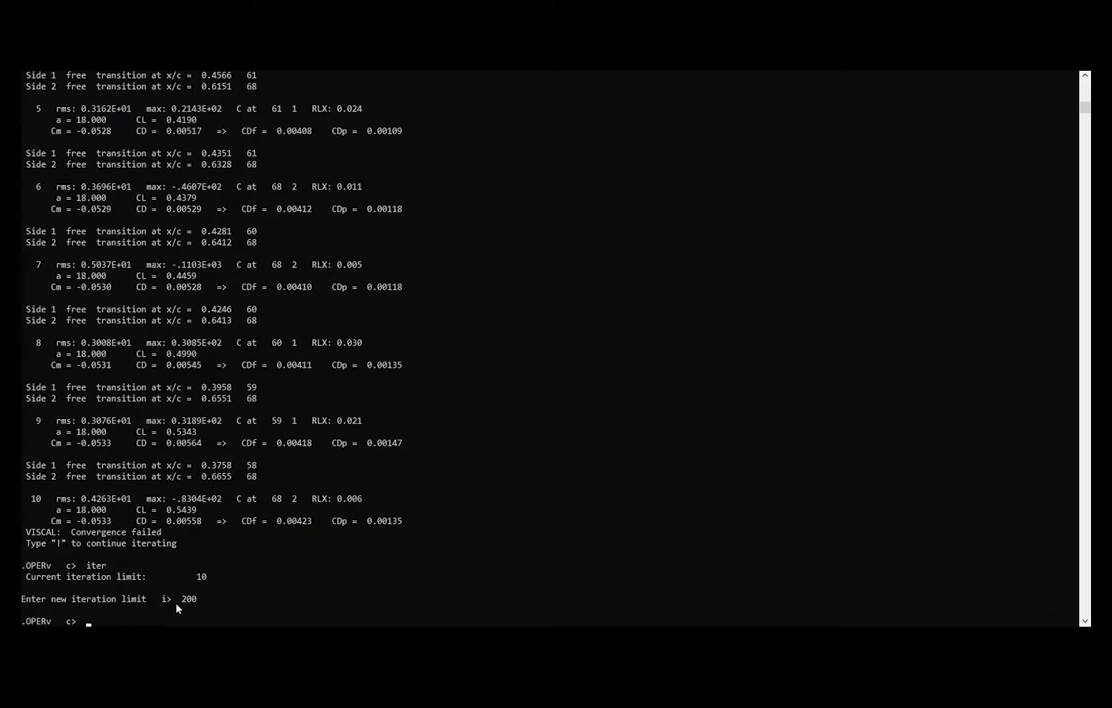
{"action": "type", "text": "alfa 18"}
{"action": "key", "text": "Return"}
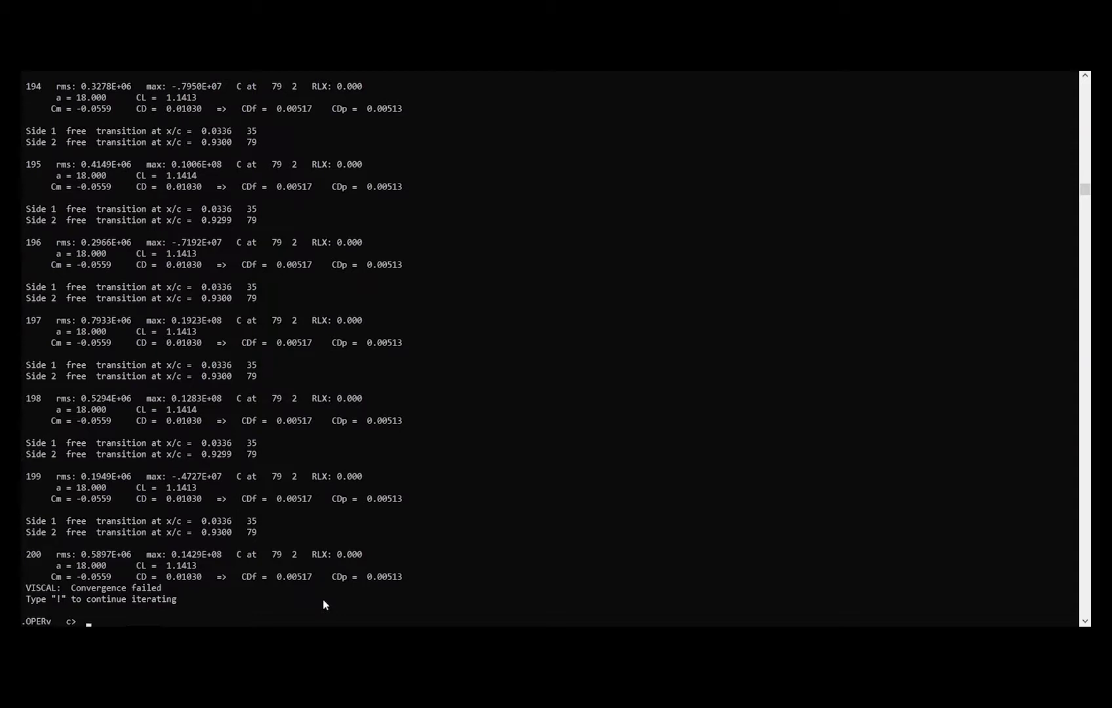
Step: Compute the viscous solution at a 10° angle of attack, then solve 18° again from there
{"action": "type", "text": "alfa 10"}
{"action": "key", "text": "Return"}
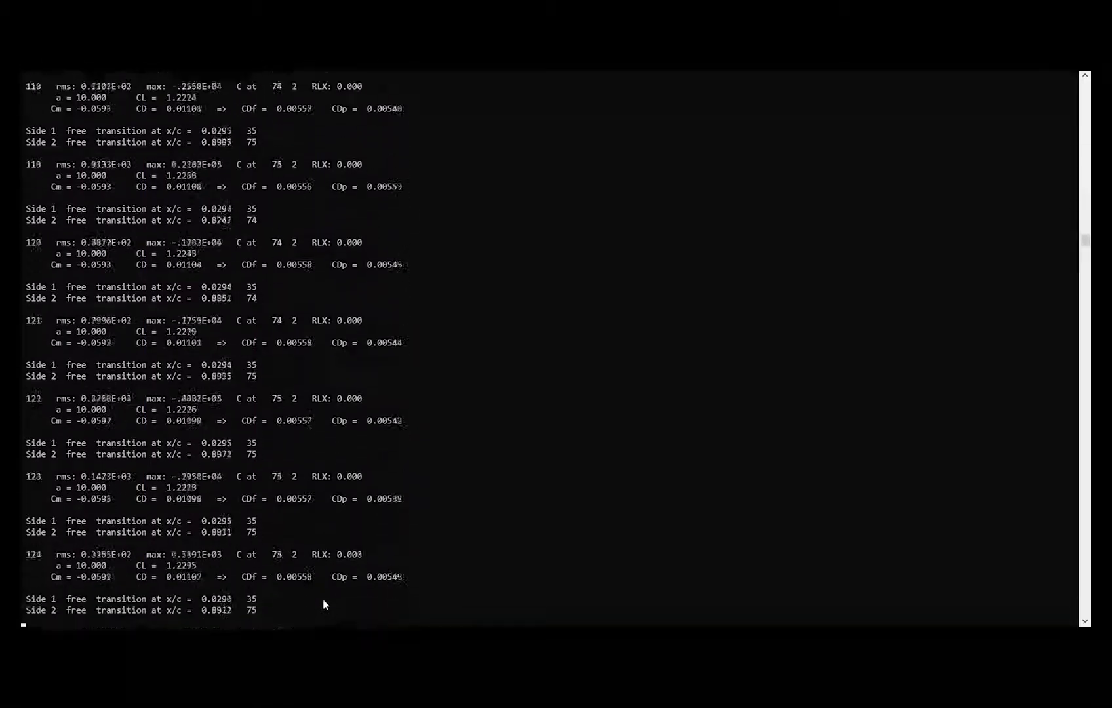
{"action": "type", "text": "alfa 18"}
{"action": "key", "text": "Return"}
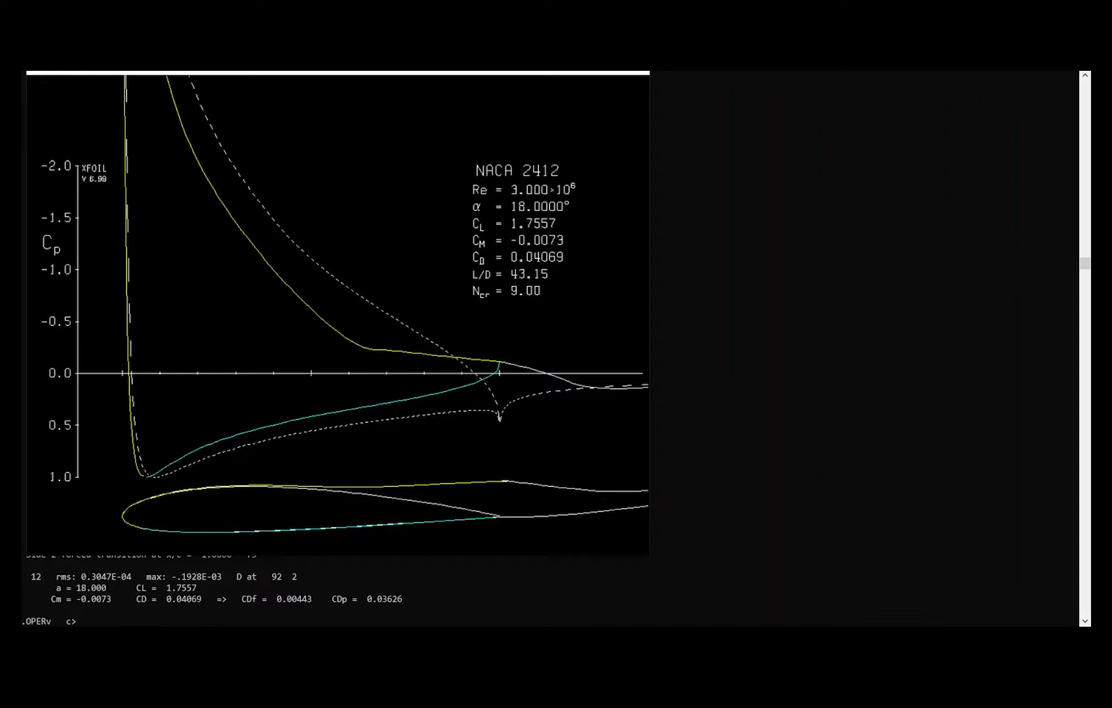
Step: Write the 18° pressure distribution to pressureDistribution.txt, then leave the operating-point routine and quit the program
{"action": "left_click", "coordinate": [753, 561]}
{"action": "type", "text": "cpwr"}
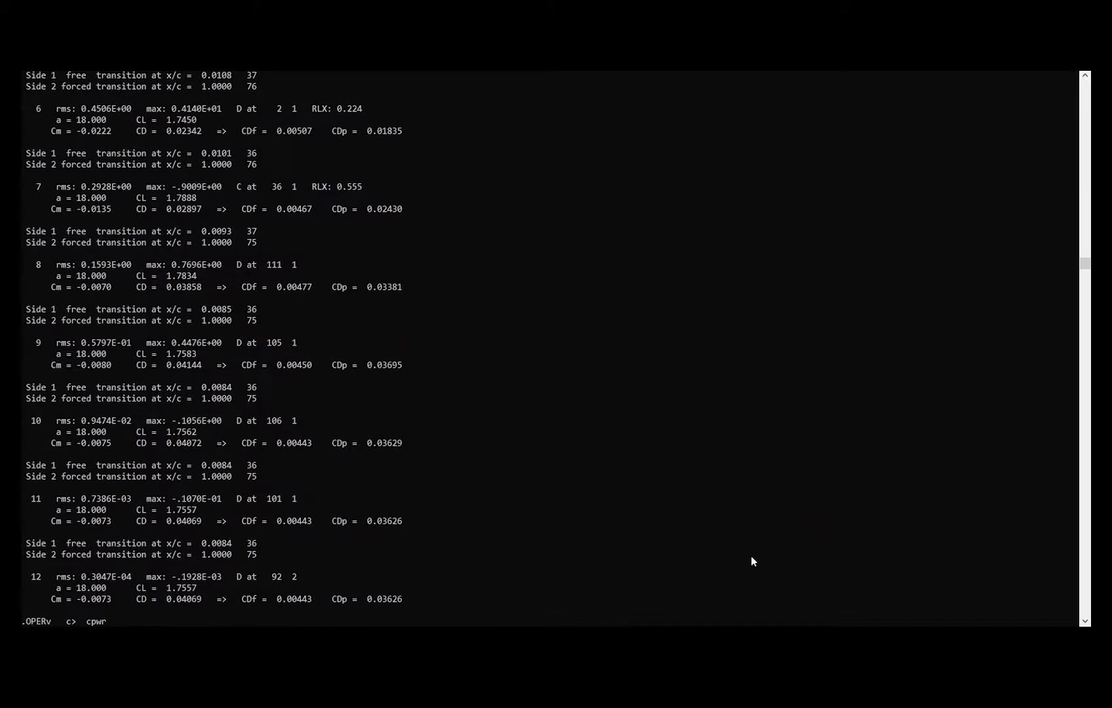
{"action": "key", "text": "Return"}
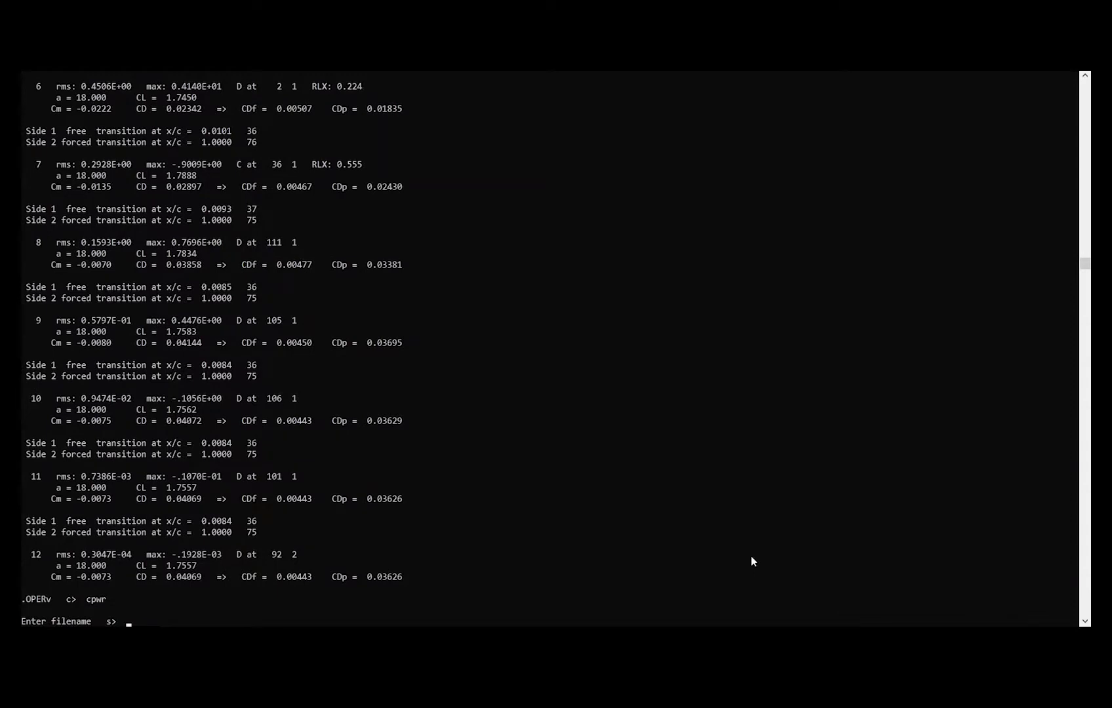
{"action": "type", "text": "pressureDistribution.txt"}
{"action": "key", "text": "Return"}
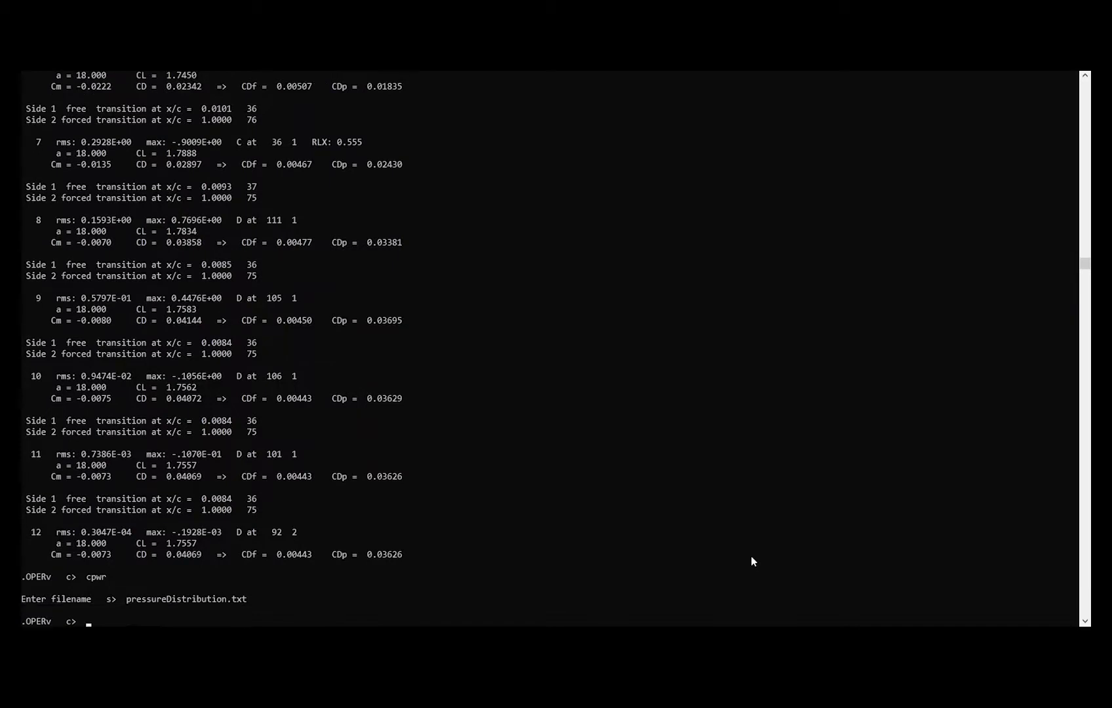
{"action": "key", "text": "Return"}
{"action": "type", "text": "quit"}
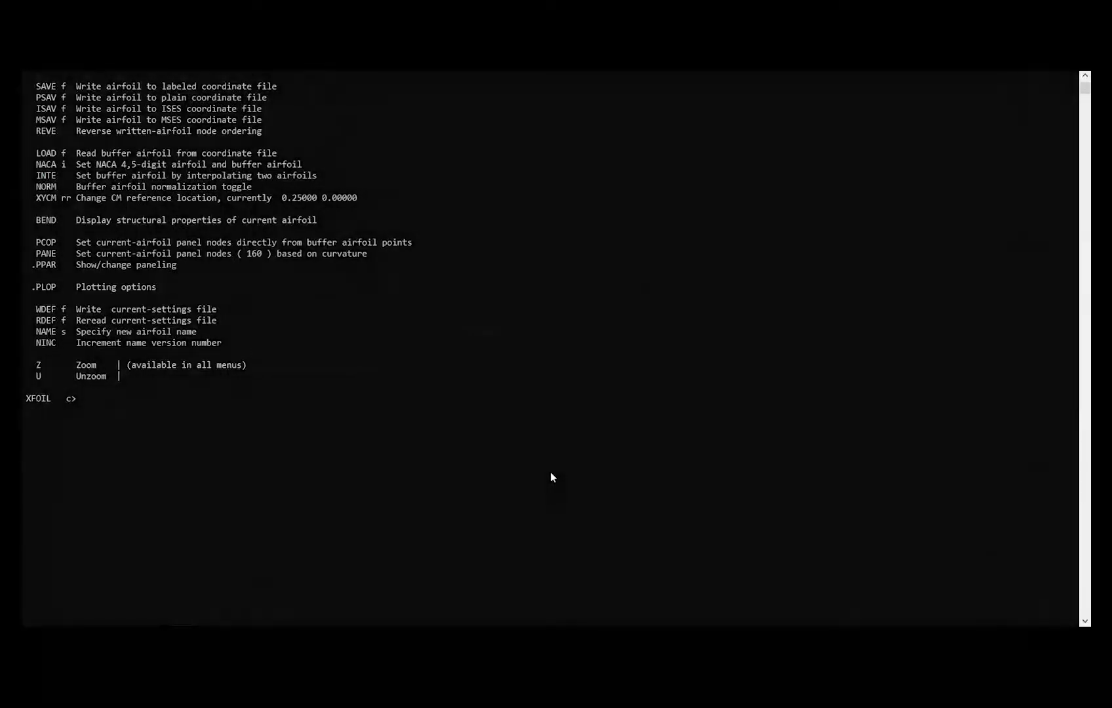
Step: In the fresh session, generate the NACA 2412 airfoil again and set its panel nodes to 199
{"action": "type", "text": "NACA 2412"}
{"action": "key", "text": "Return"}
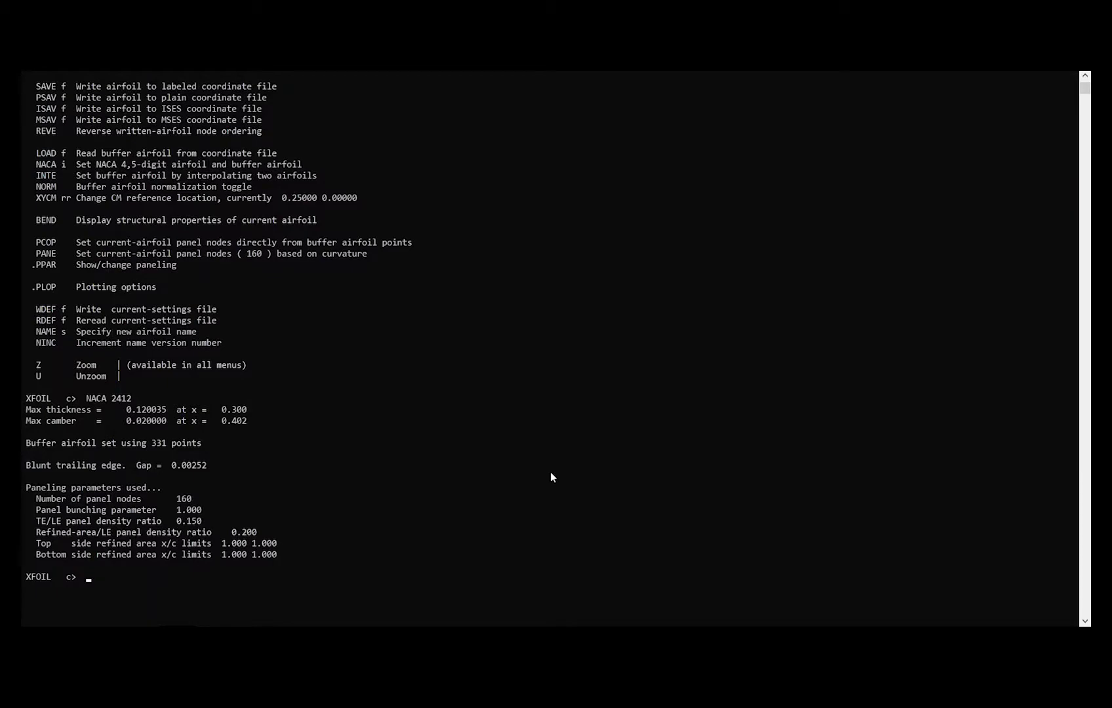
{"action": "type", "text": "ppar"}
{"action": "key", "text": "Return"}
{"action": "left_click", "coordinate": [279, 606]}
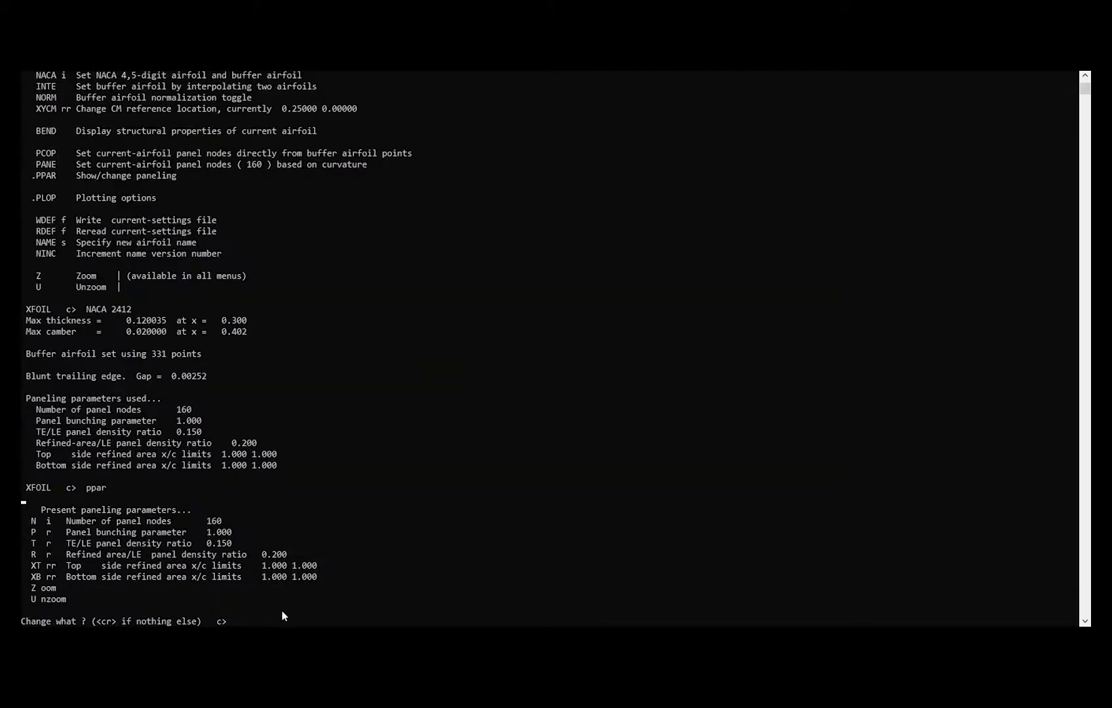
{"action": "type", "text": "n"}
{"action": "key", "text": "Return"}
{"action": "type", "text": "199"}
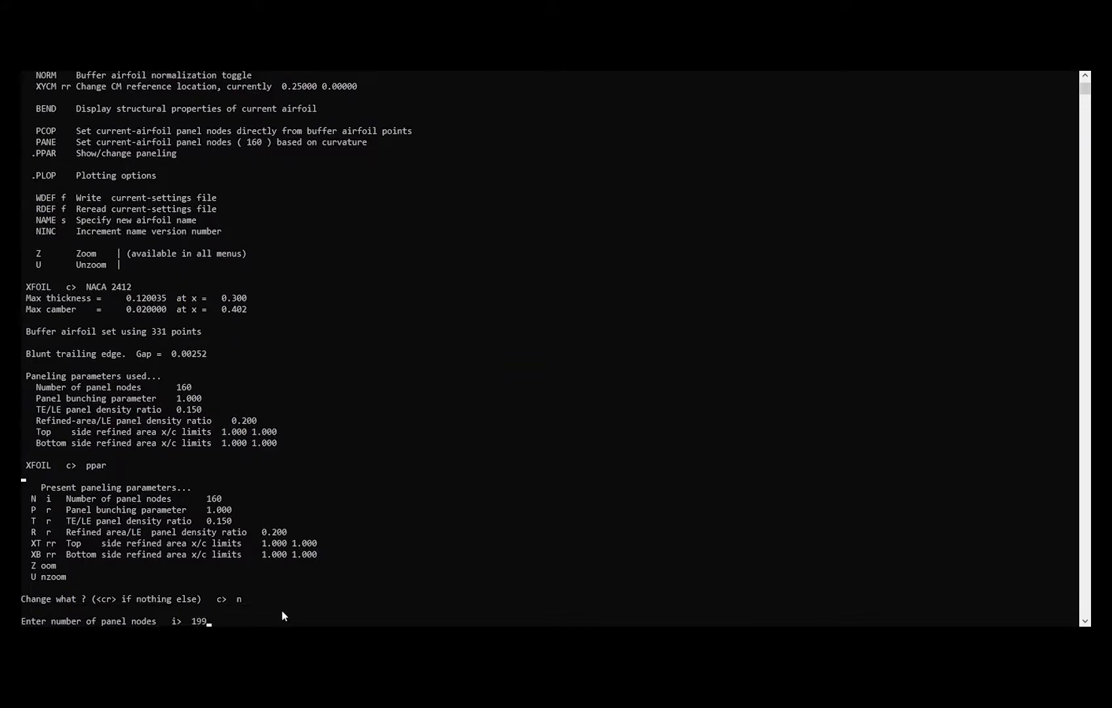
{"action": "key", "text": "Return"}
{"action": "key", "text": "Return"}
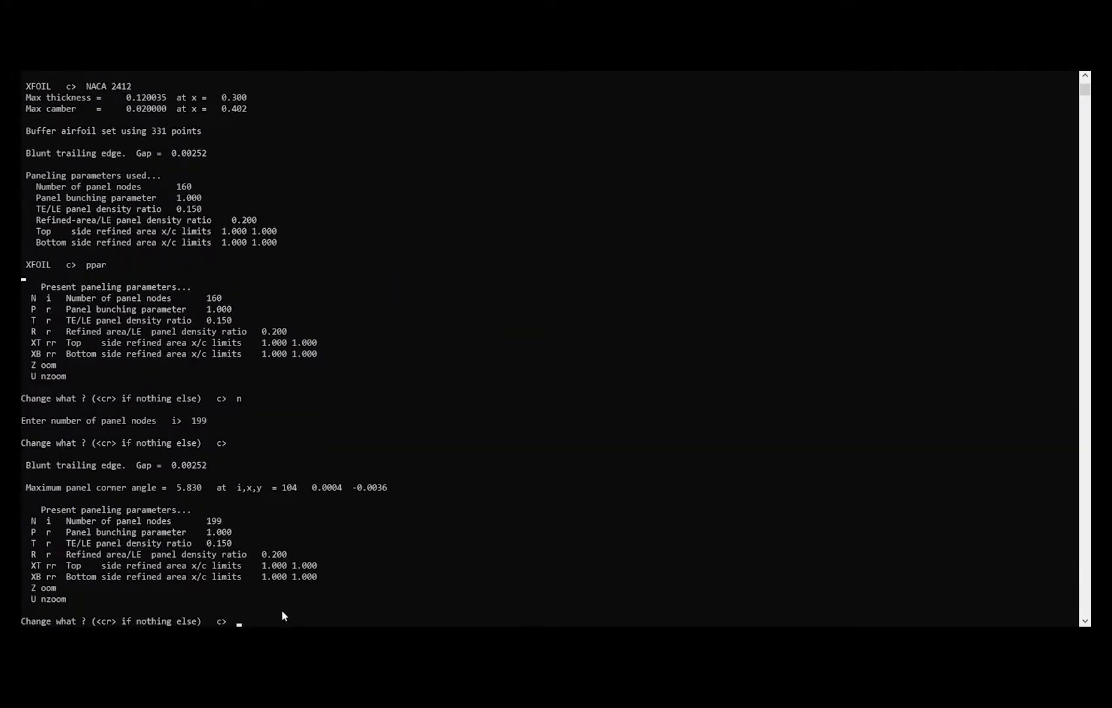
{"action": "key", "text": "Return"}
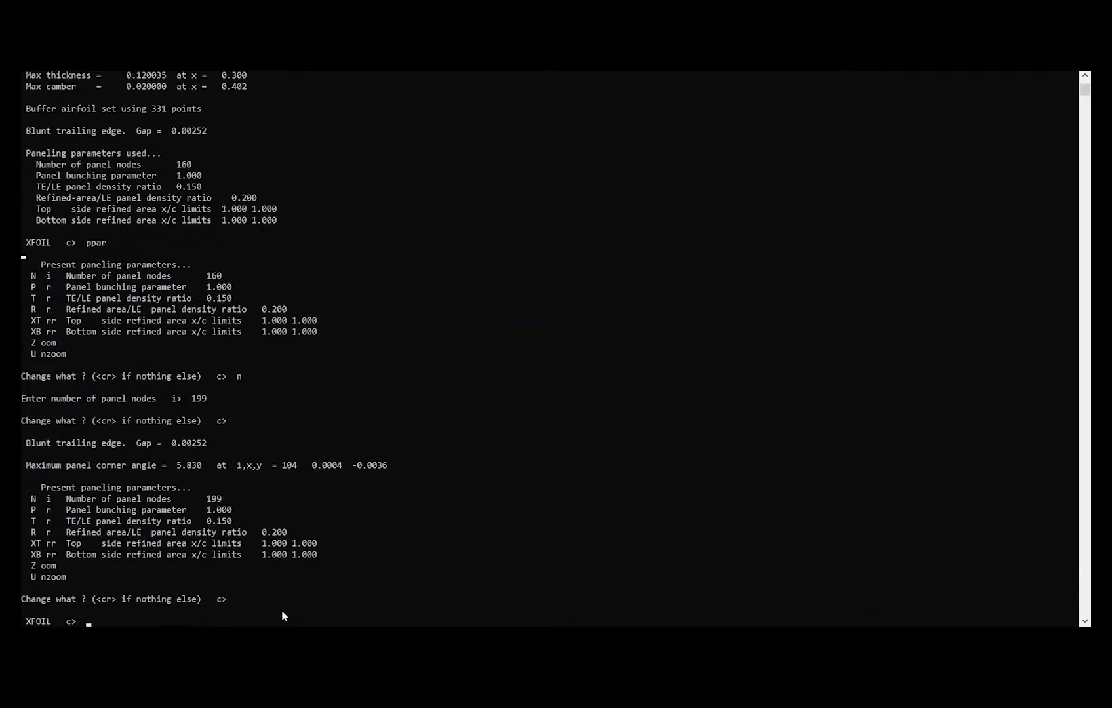
Step: Enter the operating-point routine and turn on viscous mode with a Reynolds number of 3e6
{"action": "type", "text": "oper"}
{"action": "key", "text": "Return"}
{"action": "type", "text": "visc"}
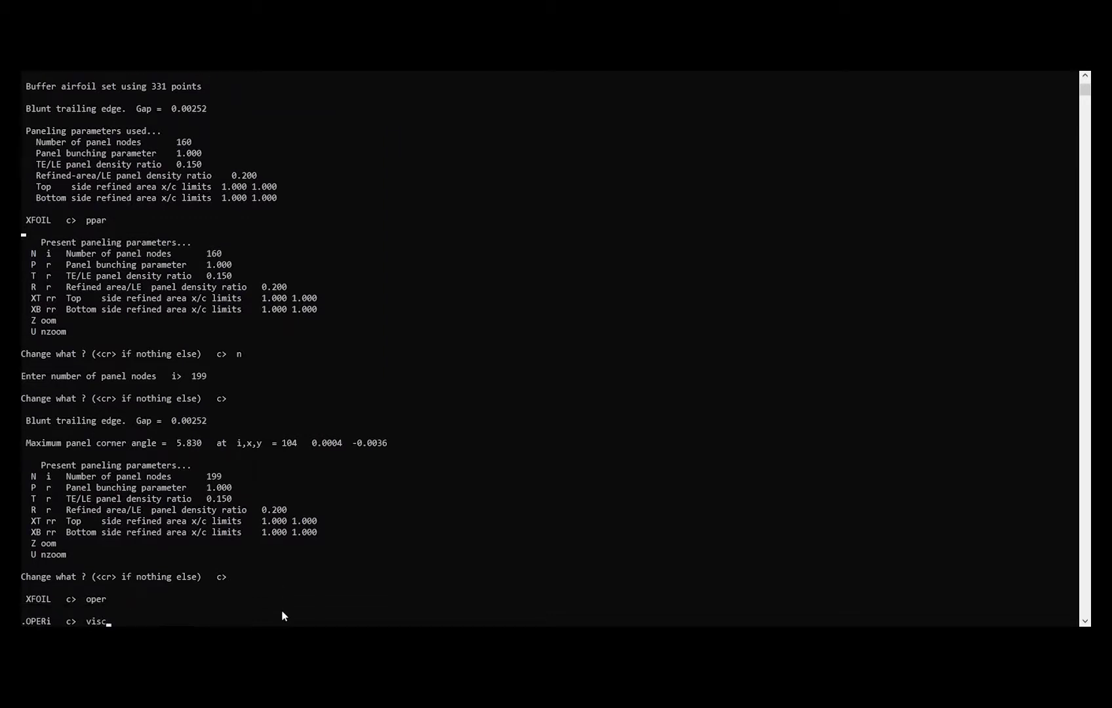
{"action": "key", "text": "Return"}
{"action": "type", "text": "3e6"}
{"action": "key", "text": "Return"}
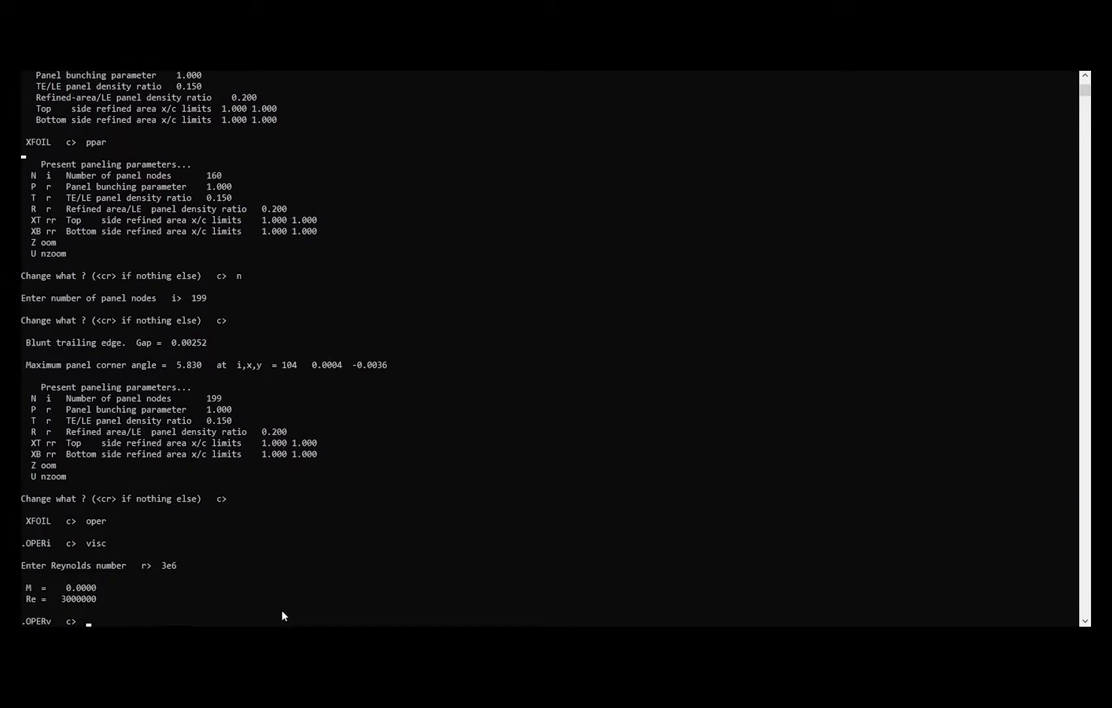
Step: Set the viscous solver's iteration limit to 200
{"action": "type", "text": "iter"}
{"action": "key", "text": "Return"}
{"action": "type", "text": "200"}
{"action": "key", "text": "Return"}
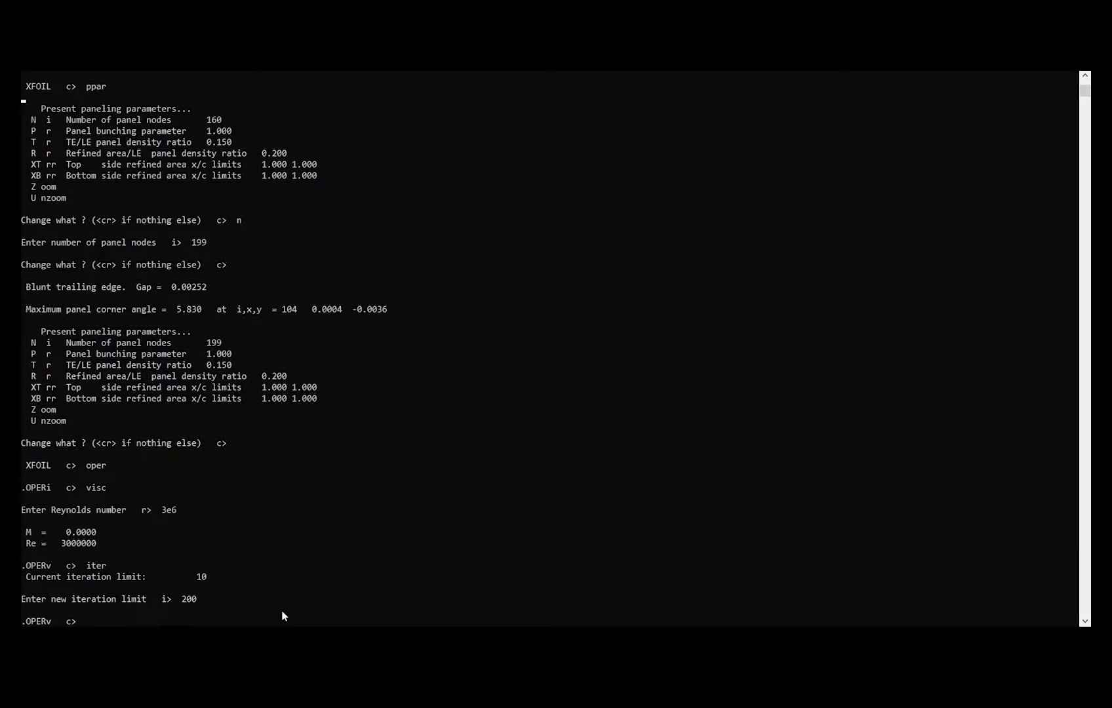
Step: Solve the NACA 2412 airfoil at 0° angle of attack and view its pressure plot
{"action": "type", "text": "alfa 0"}
{"action": "key", "text": "Return"}
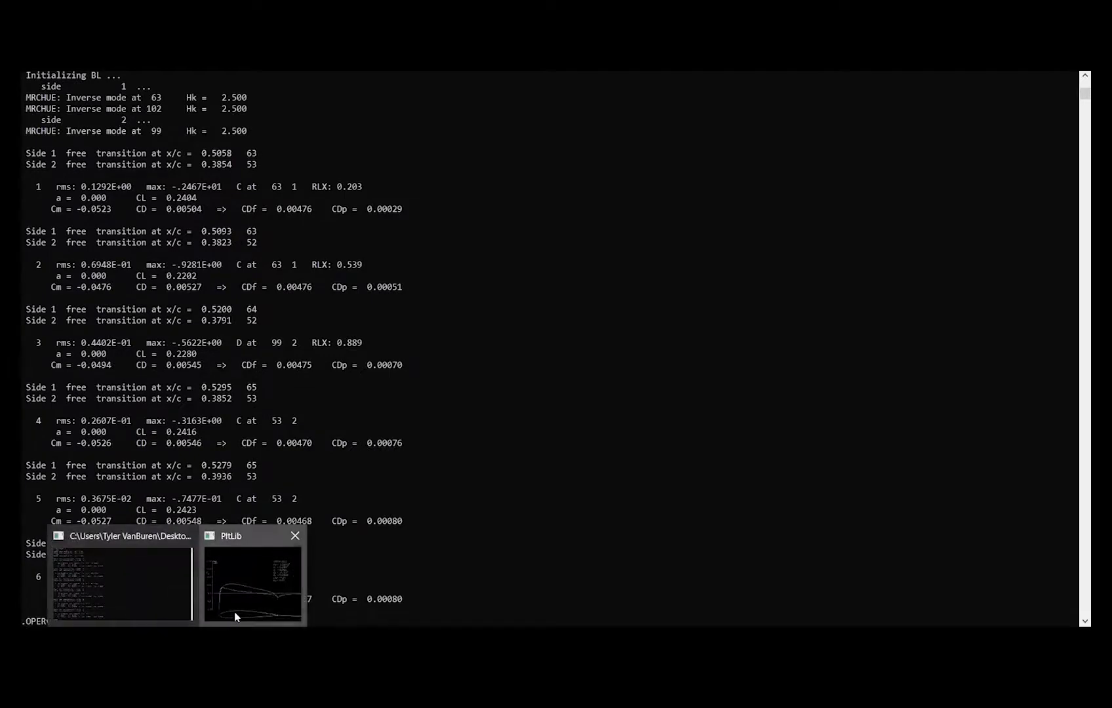
{"action": "left_click", "coordinate": [235, 616]}
{"action": "left_click", "coordinate": [241, 610]}
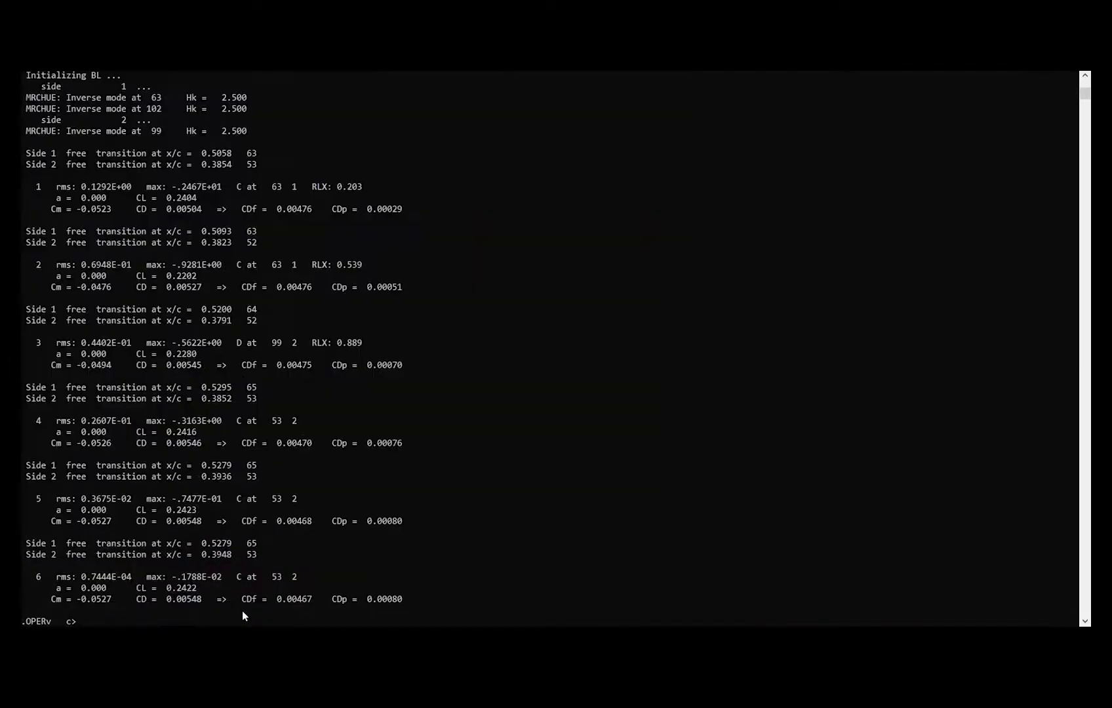
Step: Enable polar accumulation with performanceVSalpha.txt as the save file and no dump file
{"action": "type", "text": "pacc"}
{"action": "key", "text": "Return"}
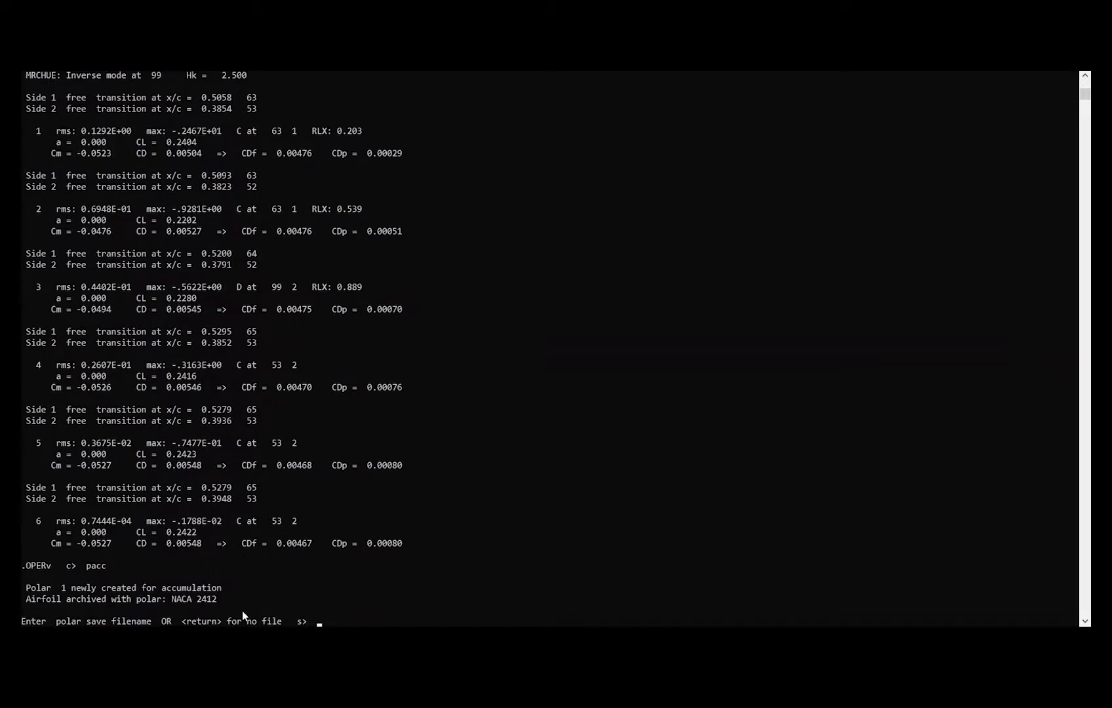
{"action": "type", "text": "performance"}
{"action": "type", "text": ".txt"}
{"action": "key", "text": "BackSpace"}
{"action": "key", "text": "BackSpace"}
{"action": "key", "text": "BackSpace"}
{"action": "key", "text": "BackSpace"}
{"action": "type", "text": "VSalpha.txt"}
{"action": "key", "text": "Return"}
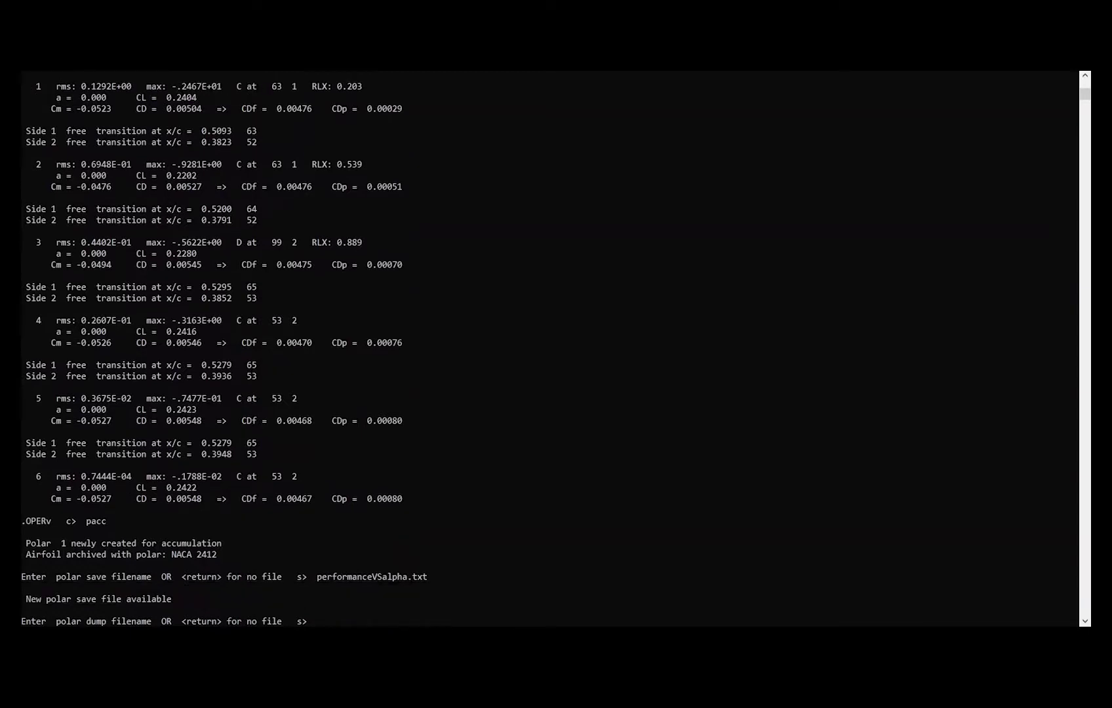
{"action": "key", "text": "Return"}
Step: Run an angle-of-attack sequence from -10° to 20° in 0.5° increments
{"action": "type", "text": "aseq"}
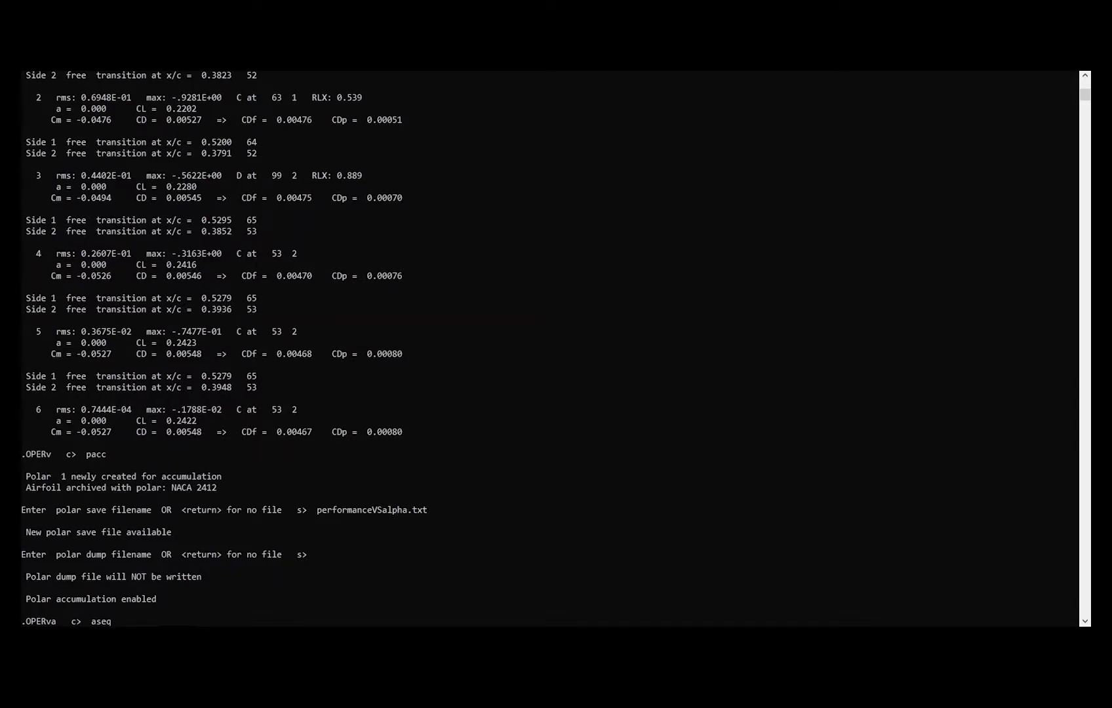
{"action": "key", "text": "Return"}
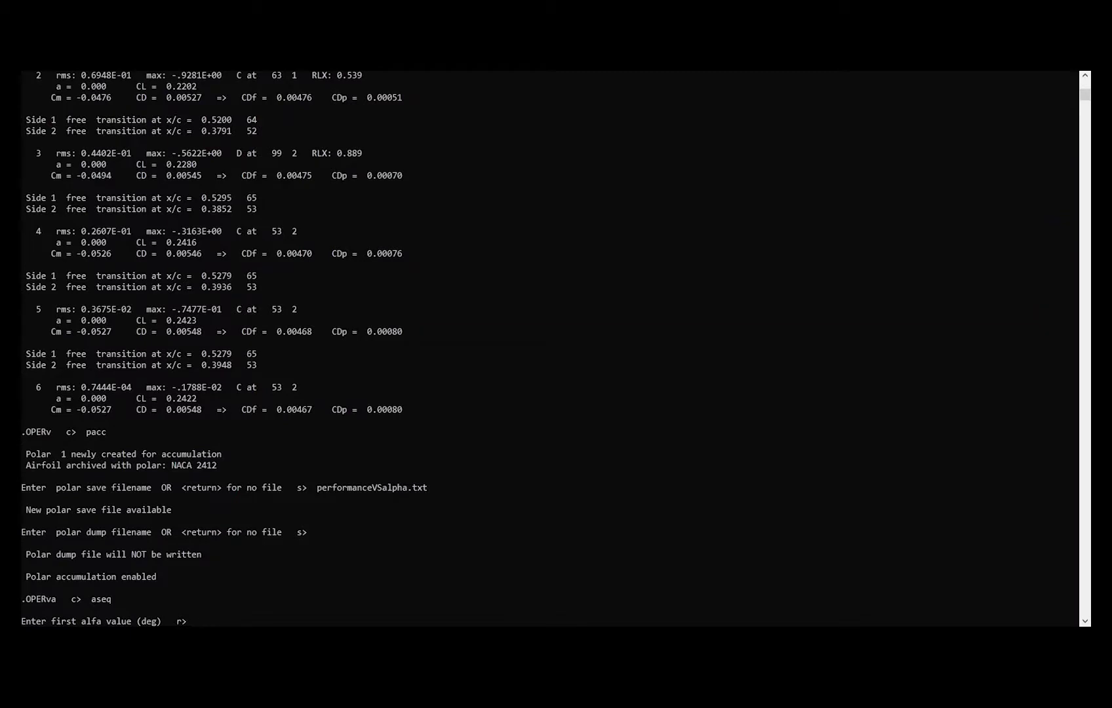
{"action": "type", "text": "-10"}
{"action": "key", "text": "Return"}
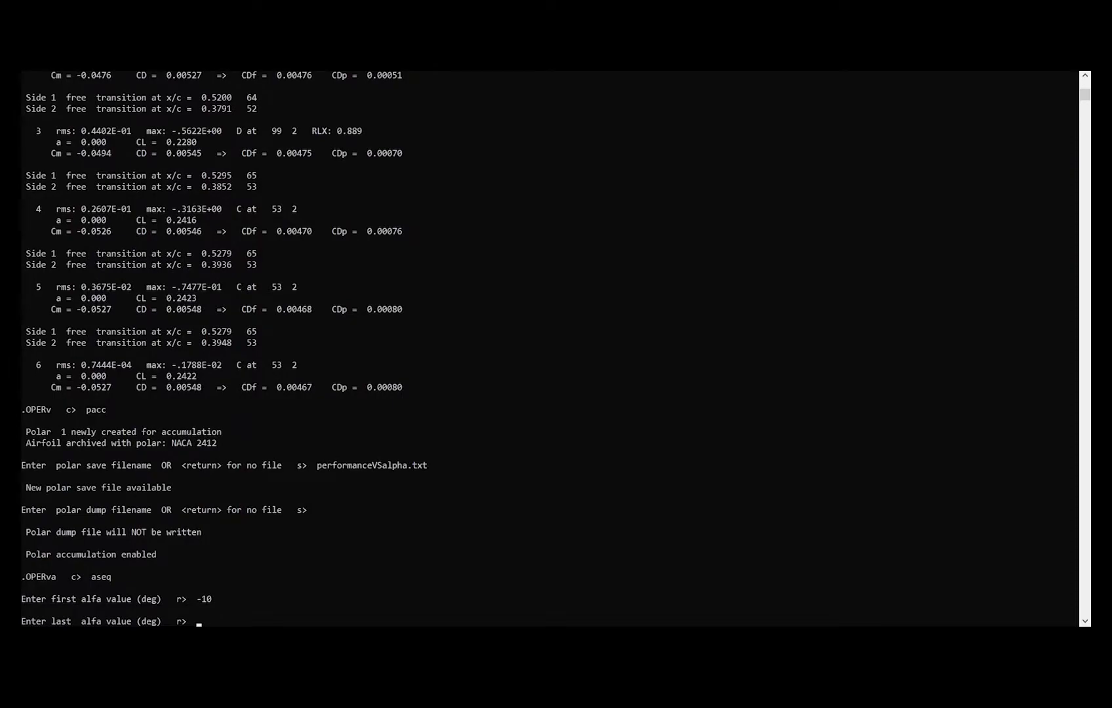
{"action": "key", "text": "Return"}
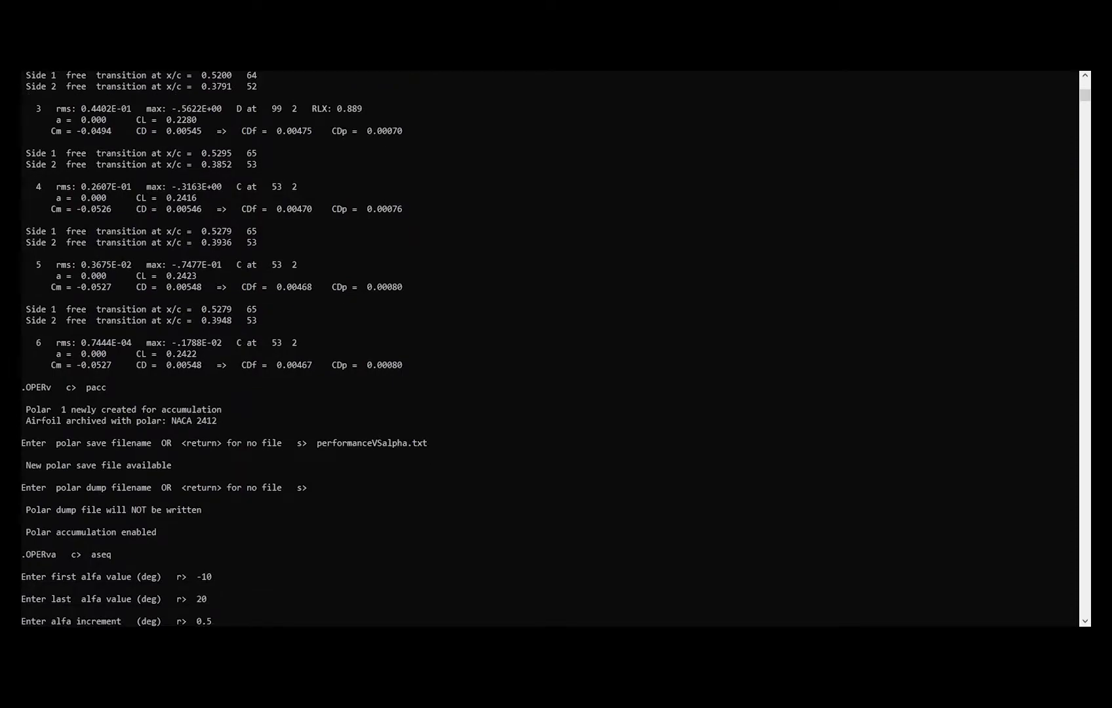
{"action": "key", "text": "Return"}
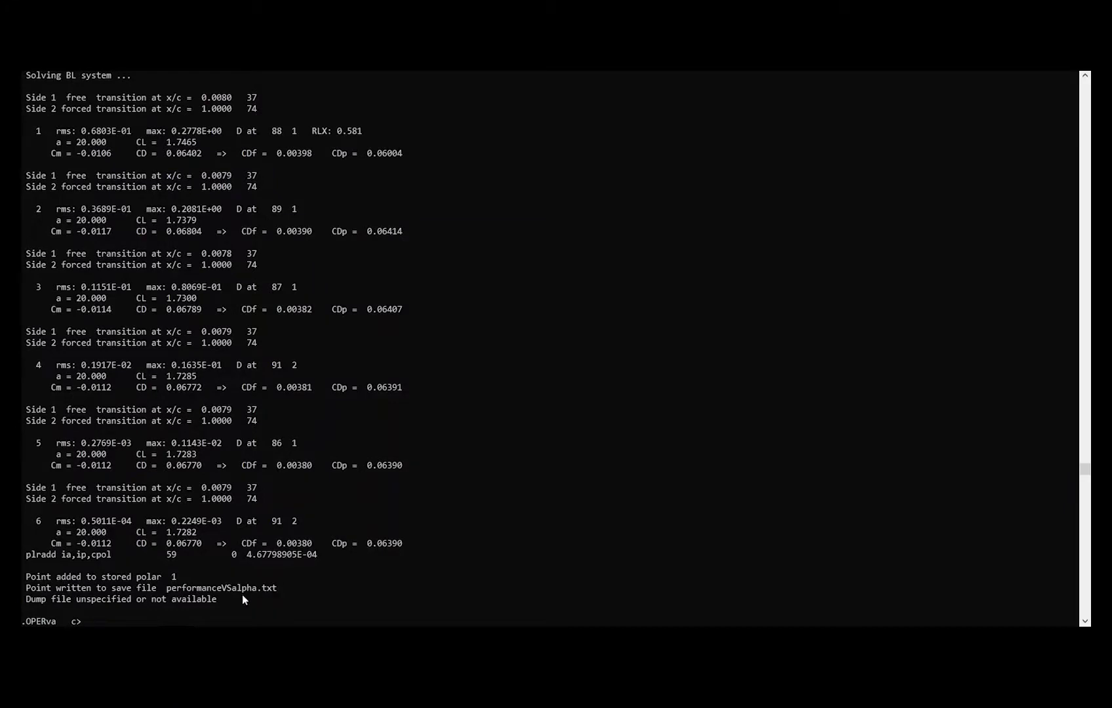
Step: Leave the operating-point routine, quit the program, and look through the saved polar data in performanceVSalpha.txt
{"action": "key", "text": "Return"}
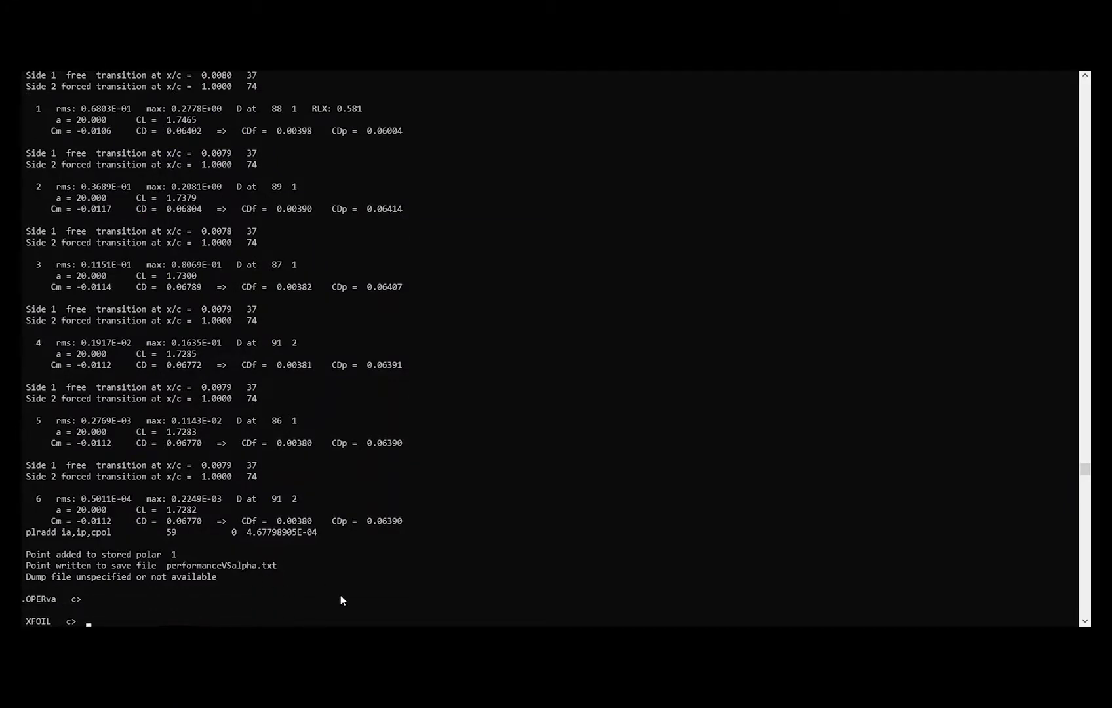
{"action": "type", "text": "quit"}
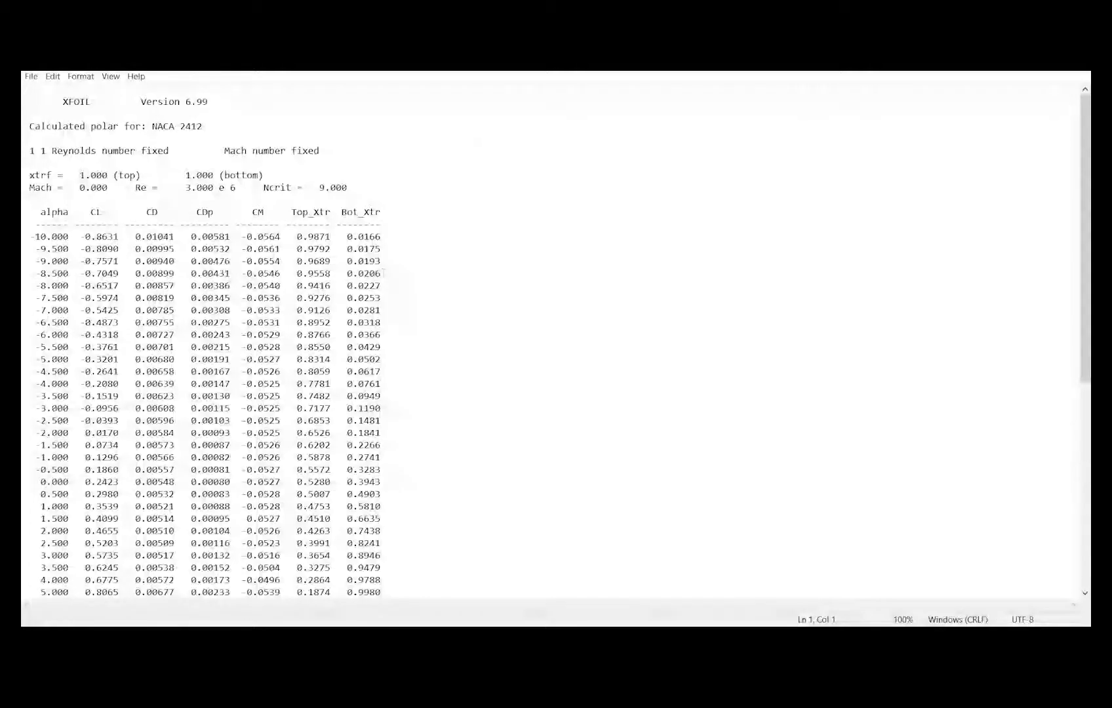
{"action": "scroll", "coordinate": [317, 309], "scroll_direction": "down", "scroll_amount": 10}
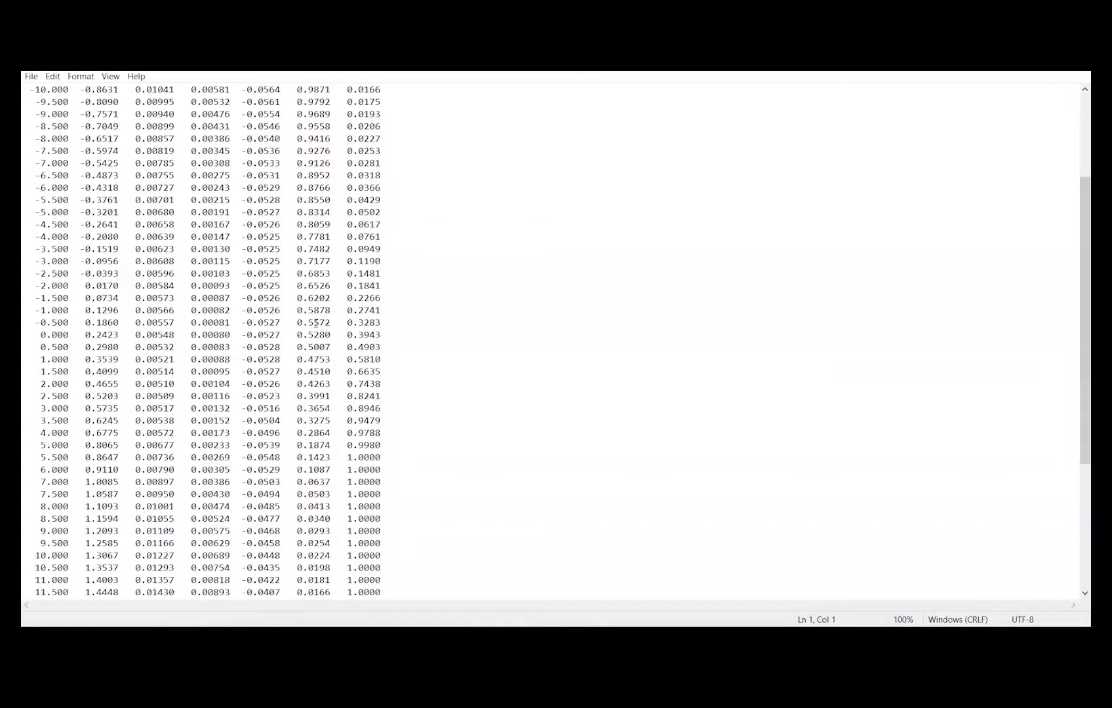
{"action": "scroll", "coordinate": [315, 323], "scroll_direction": "up", "scroll_amount": 10}
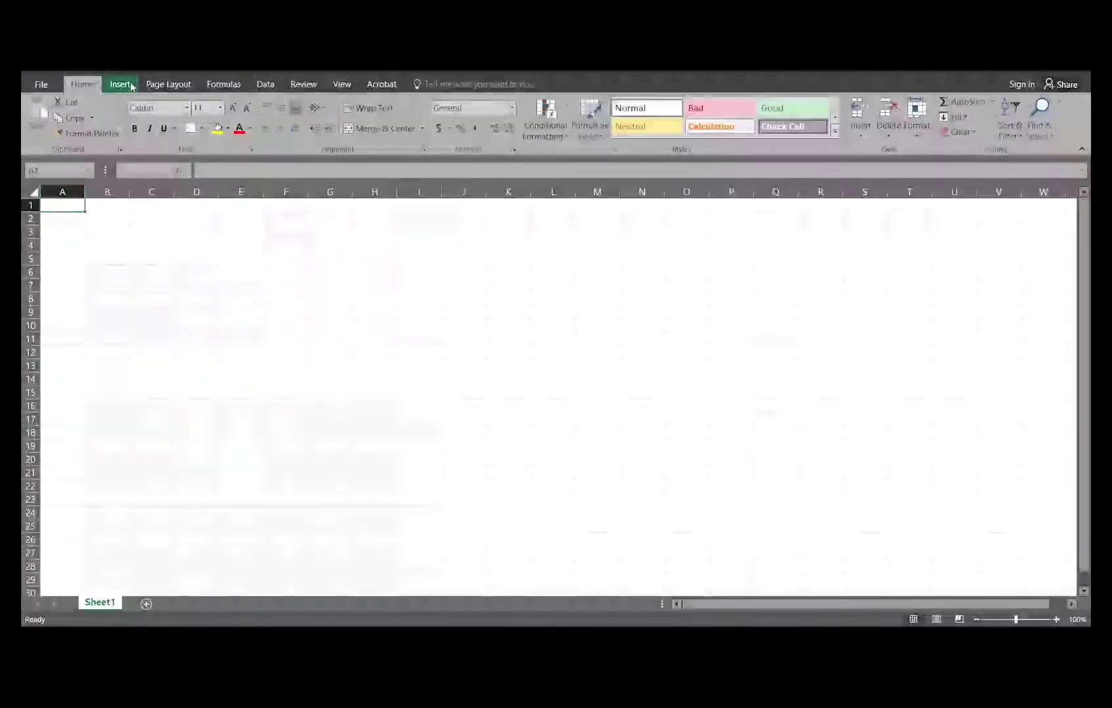
Step: In an empty Excel sheet, import performanceVSalpha.txt as fixed-width text with General column formats, starting at cell A1
{"action": "left_click", "coordinate": [120, 84]}
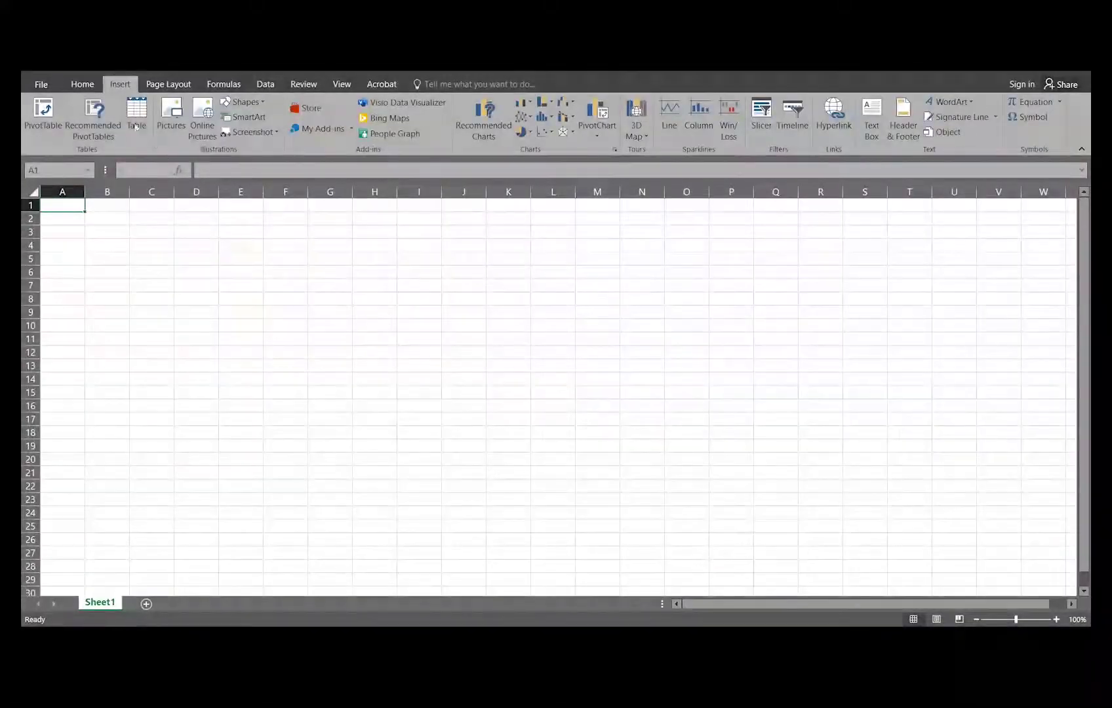
{"action": "left_click", "coordinate": [266, 84]}
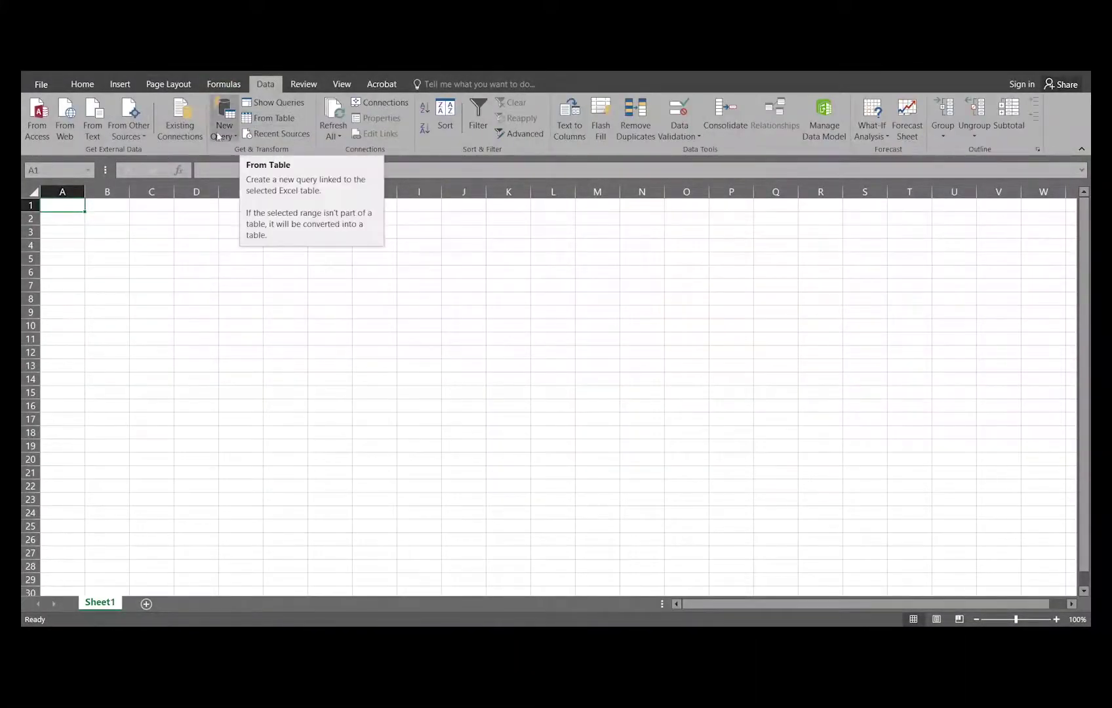
{"action": "left_click", "coordinate": [92, 131]}
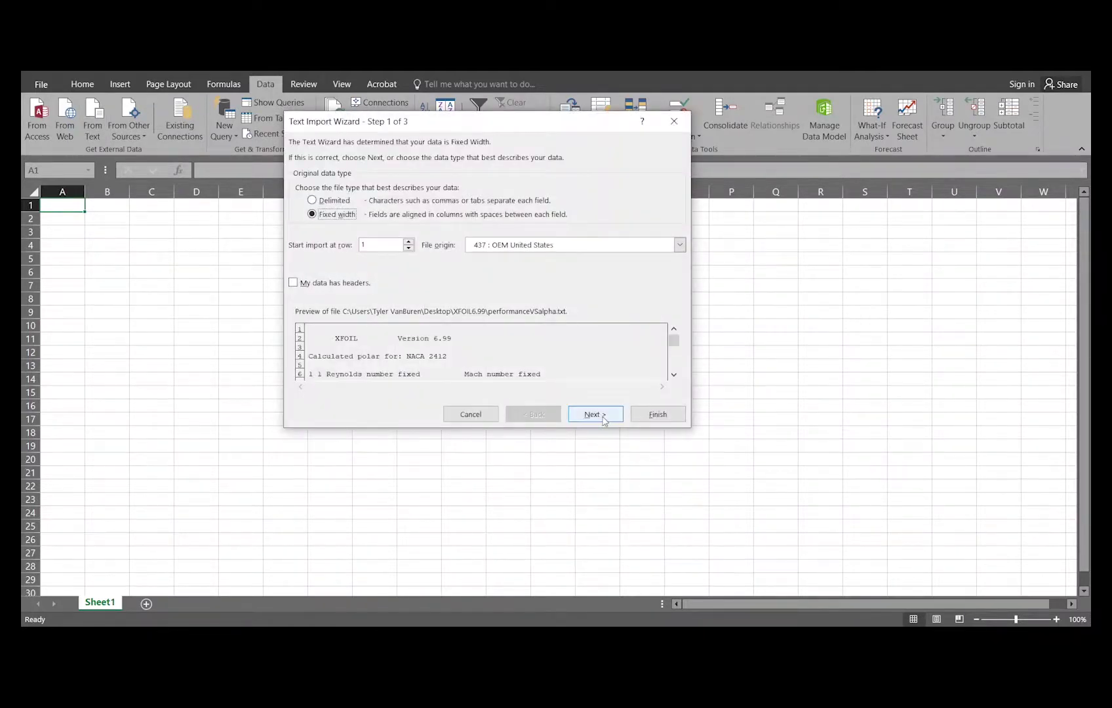
{"action": "left_click", "coordinate": [595, 414]}
{"action": "left_click_drag", "start_coordinate": [674, 340], "coordinate": [680, 359]}
{"action": "left_click", "coordinate": [674, 329]}
{"action": "left_click", "coordinate": [674, 329]}
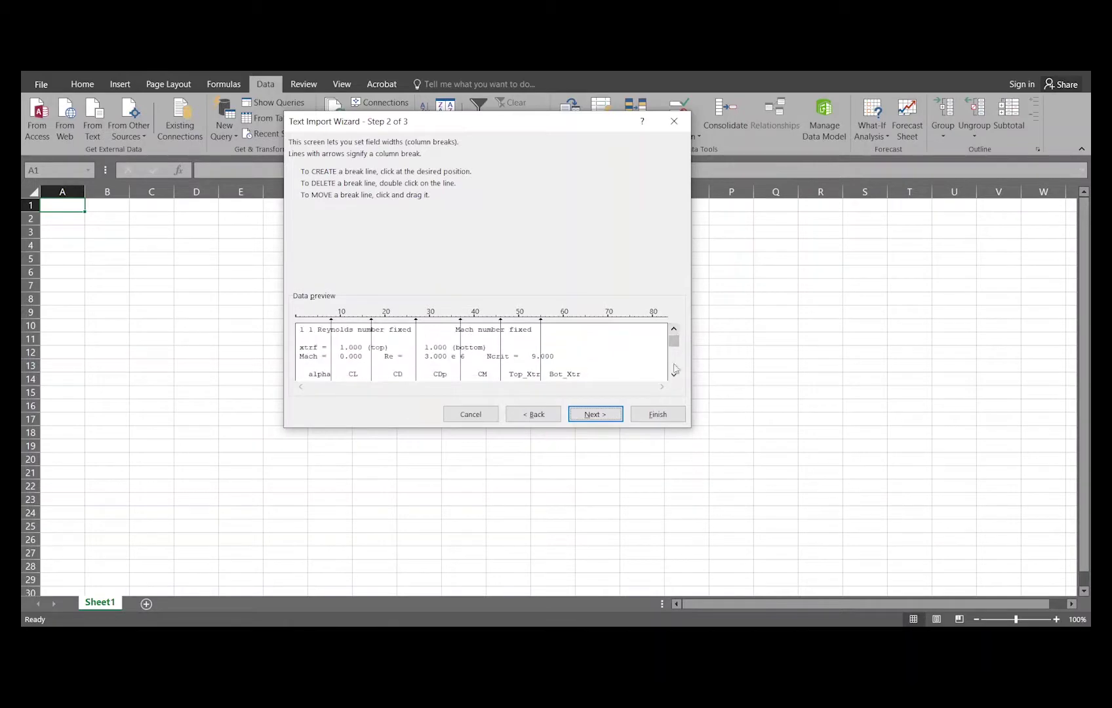
{"action": "left_click", "coordinate": [674, 375]}
{"action": "left_click", "coordinate": [596, 415]}
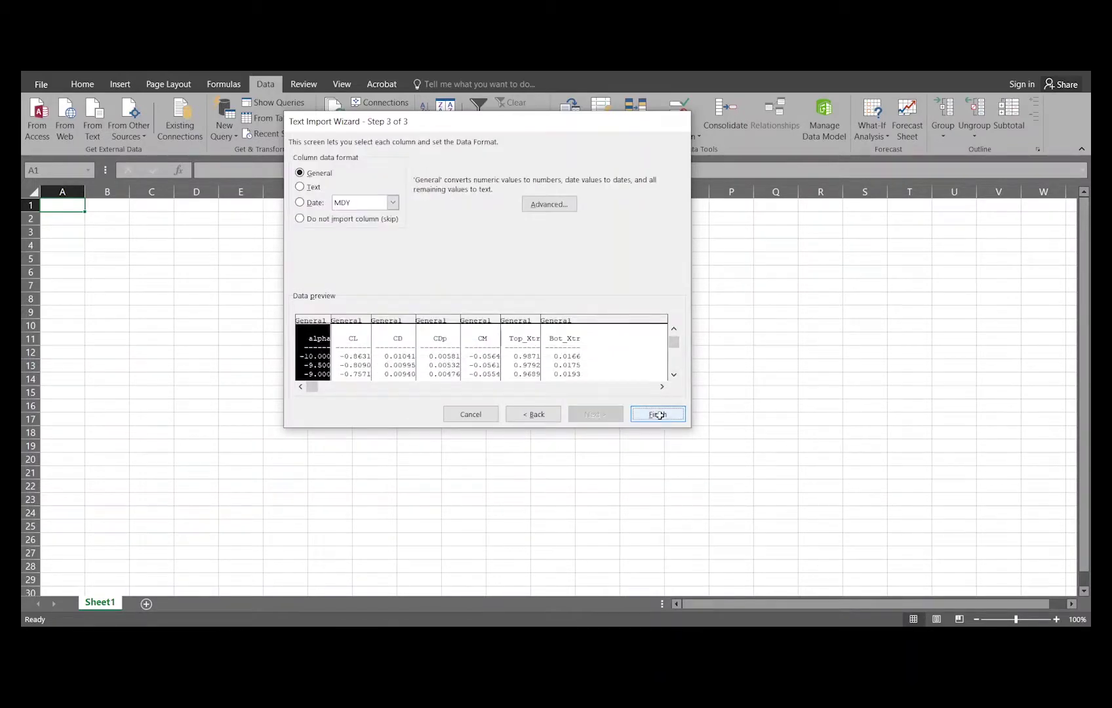
{"action": "left_click", "coordinate": [657, 416]}
{"action": "left_click", "coordinate": [487, 352]}
Step: Insert a scatter chart of CL against alpha from the imported data in A13:B71
{"action": "scroll", "coordinate": [459, 367], "scroll_direction": "down", "scroll_amount": 4}
{"action": "scroll", "coordinate": [398, 379], "scroll_direction": "up", "scroll_amount": 1}
{"action": "left_click_drag", "start_coordinate": [66, 245], "coordinate": [105, 567]}
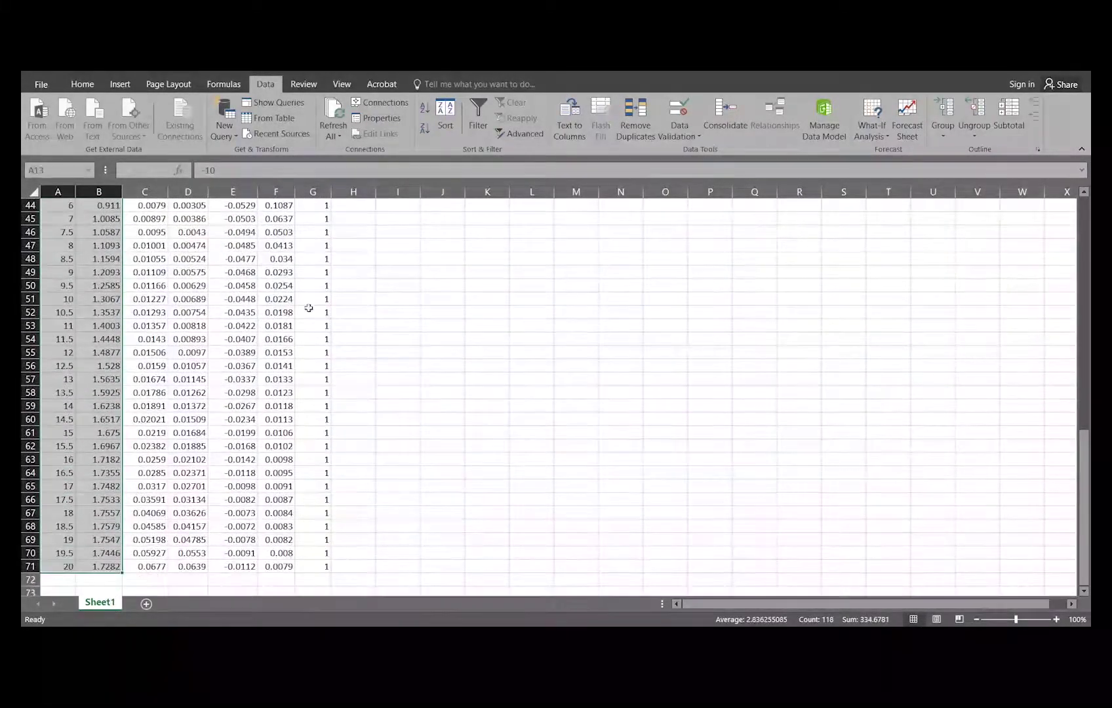
{"action": "left_click", "coordinate": [120, 84]}
{"action": "left_click", "coordinate": [543, 132]}
{"action": "left_click", "coordinate": [555, 176]}
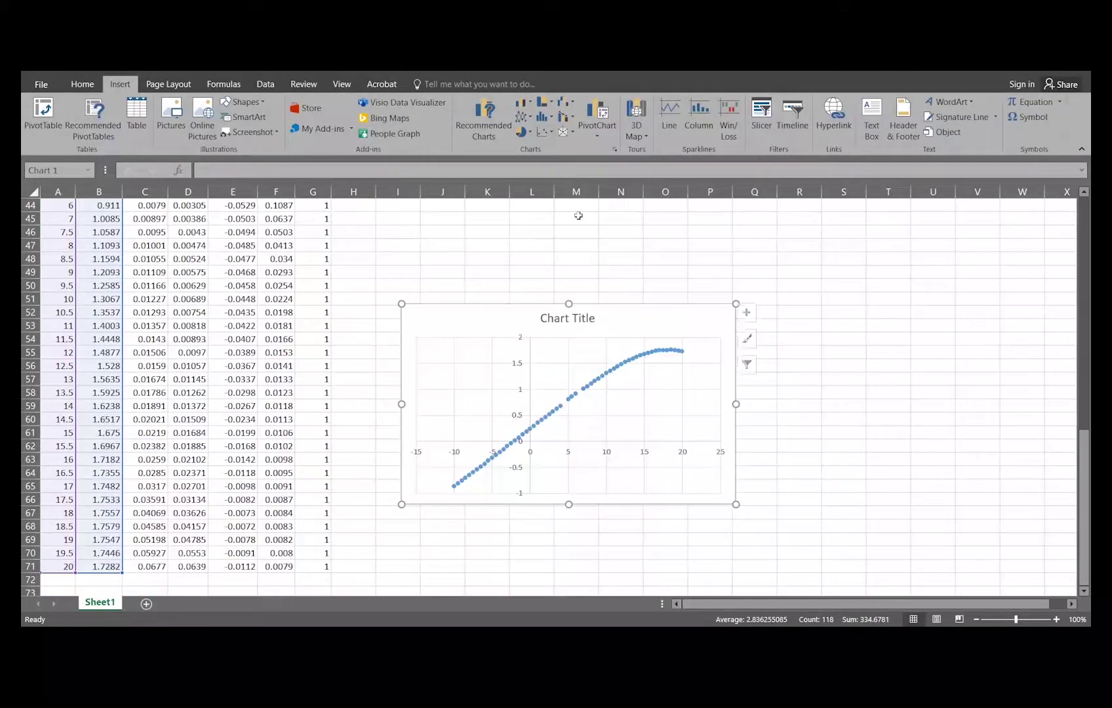
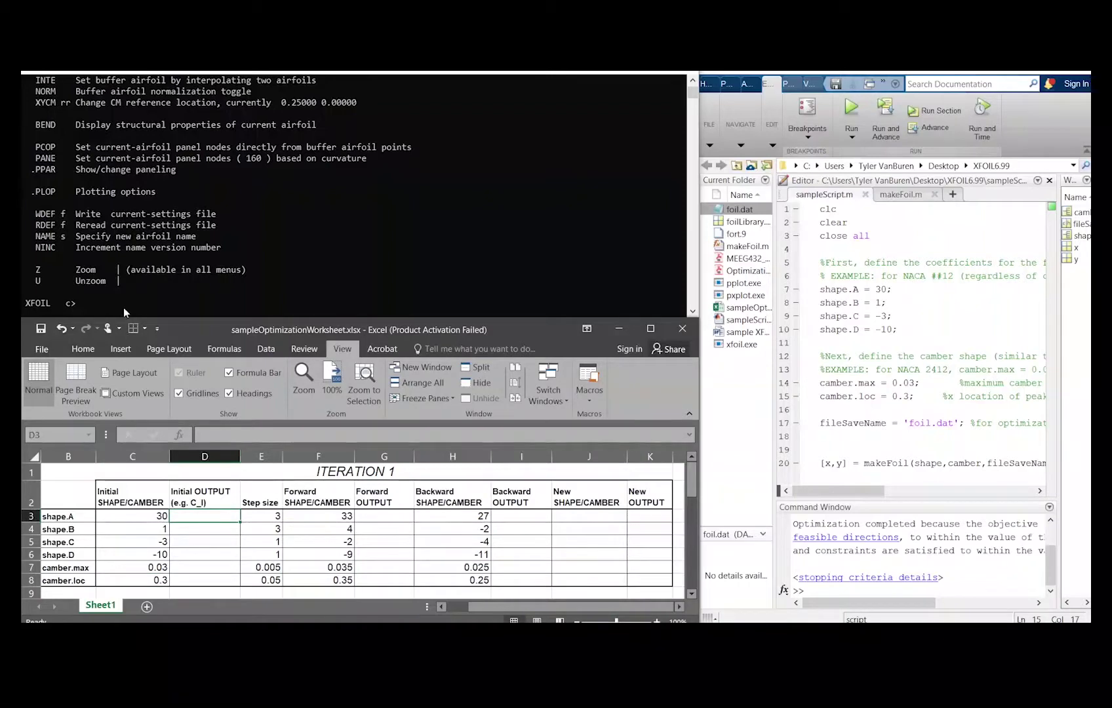
Step: In a fresh XFOIL session, load the airfoil from foil.dat and repanel it based on curvature
{"action": "type", "text": "load"}
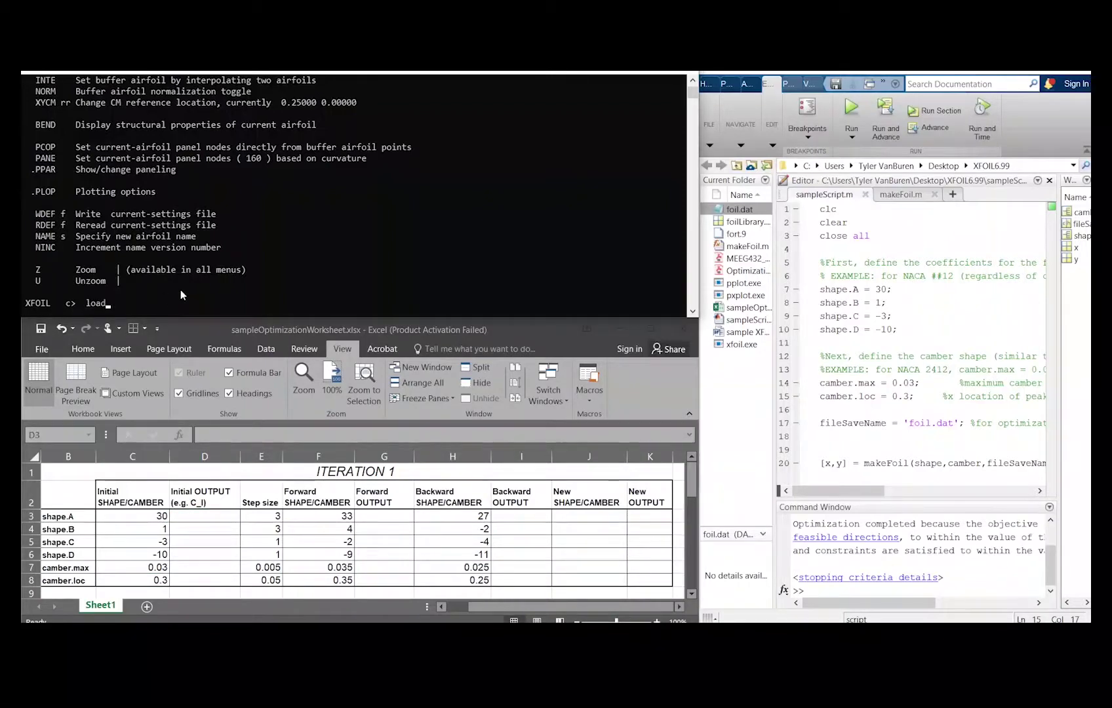
{"action": "key", "text": "Return"}
{"action": "type", "text": "foil.dat"}
{"action": "key", "text": "Return"}
{"action": "key", "text": "Return"}
{"action": "type", "text": "pane"}
{"action": "key", "text": "Return"}
Step: Enter the operating-point routine and turn on viscous mode at a Reynolds number of 3e6 for the loaded foil
{"action": "type", "text": "oper"}
{"action": "key", "text": "Return"}
{"action": "type", "text": "visc"}
{"action": "key", "text": "Return"}
{"action": "type", "text": "3e6"}
{"action": "key", "text": "Return"}
Step: Raise the viscous iteration limit to 200 for the loaded foil
{"action": "type", "text": "iter"}
{"action": "key", "text": "Return"}
{"action": "type", "text": "200"}
{"action": "key", "text": "Return"}
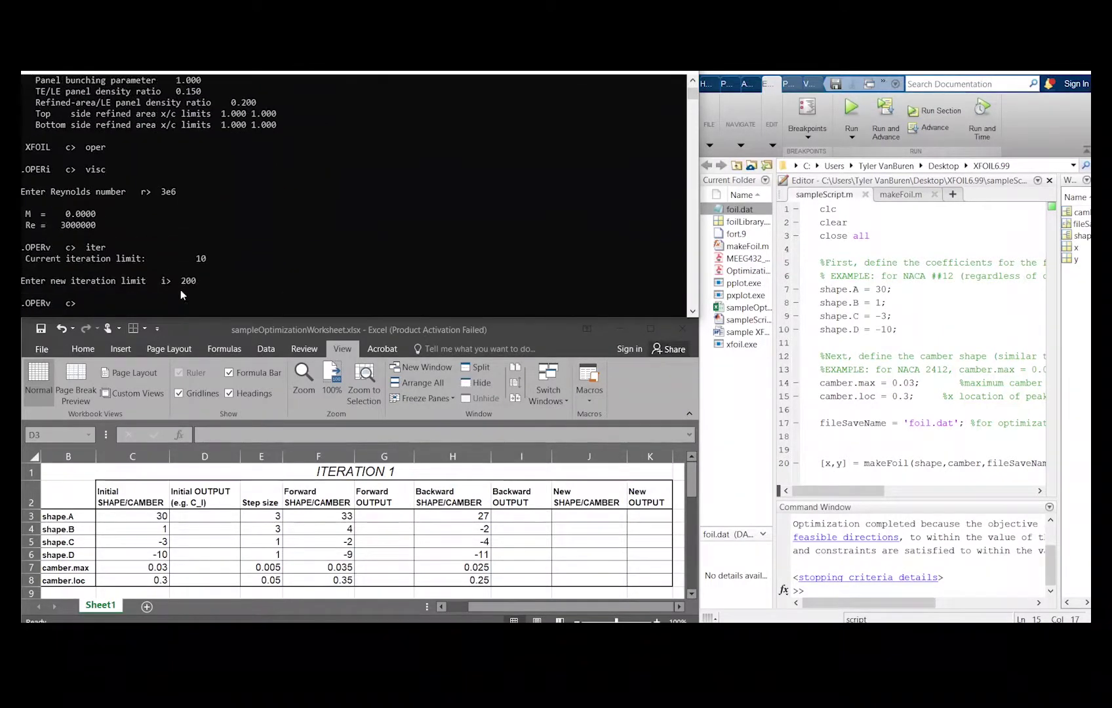
Step: Solve the loaded foil at 0° angle of attack, check its pressure plot, and return to the command prompt
{"action": "type", "text": "alfa 0"}
{"action": "key", "text": "Return"}
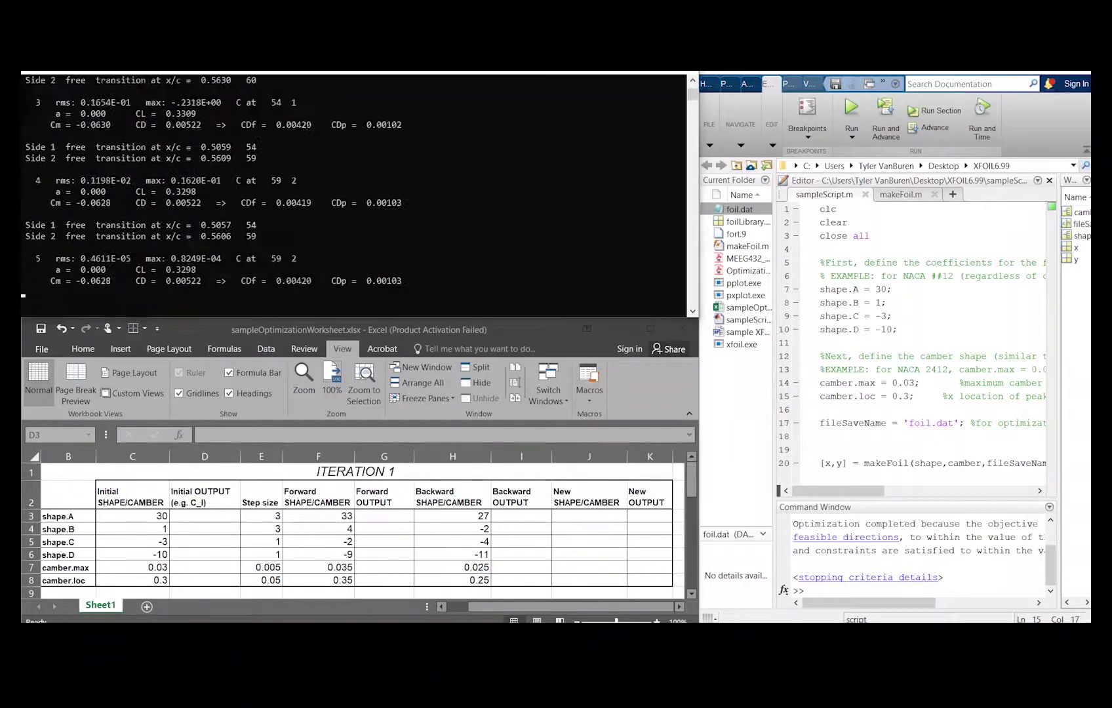
{"action": "left_click", "coordinate": [655, 254]}
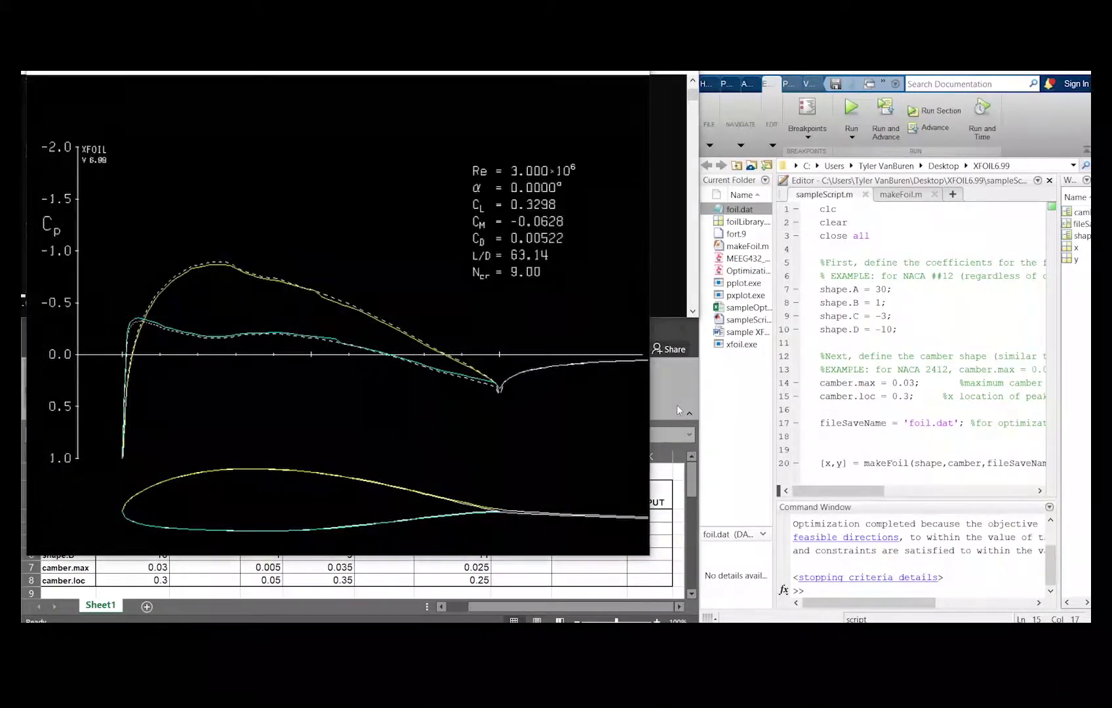
{"action": "left_click", "coordinate": [678, 413]}
{"action": "left_click", "coordinate": [245, 596]}
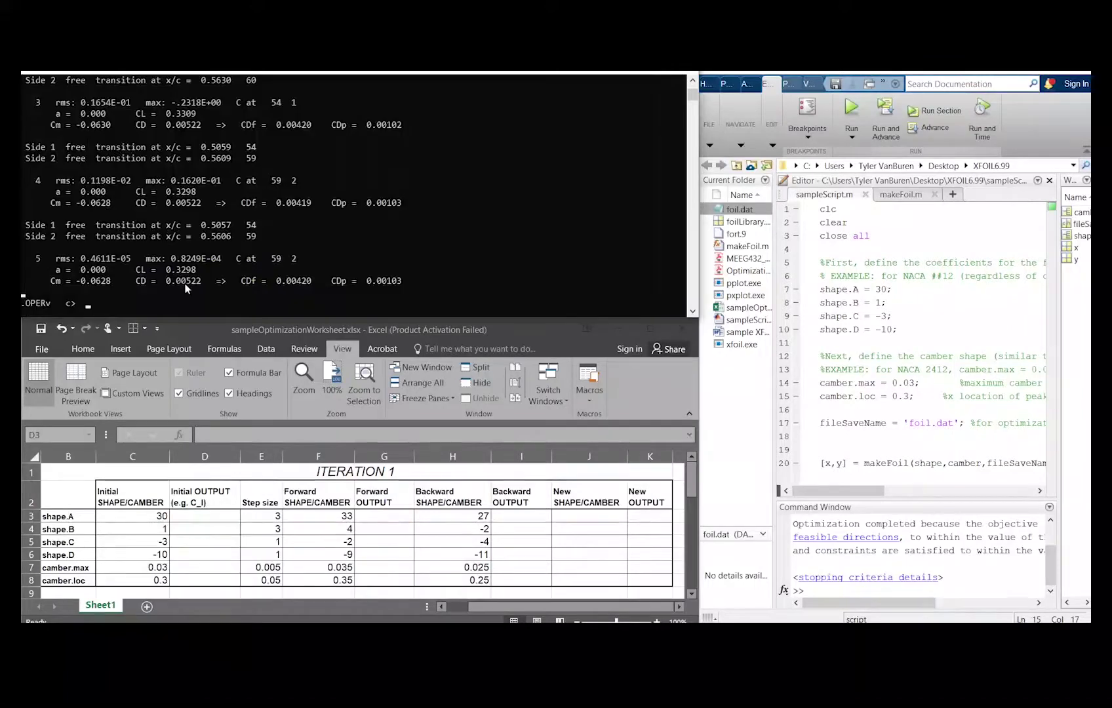
Step: Solve the foil at 10° angle of attack and record its drag coefficient, 0.01636, as shape.A's initial output in the worksheet
{"action": "type", "text": "alfa 10"}
{"action": "key", "text": "Return"}
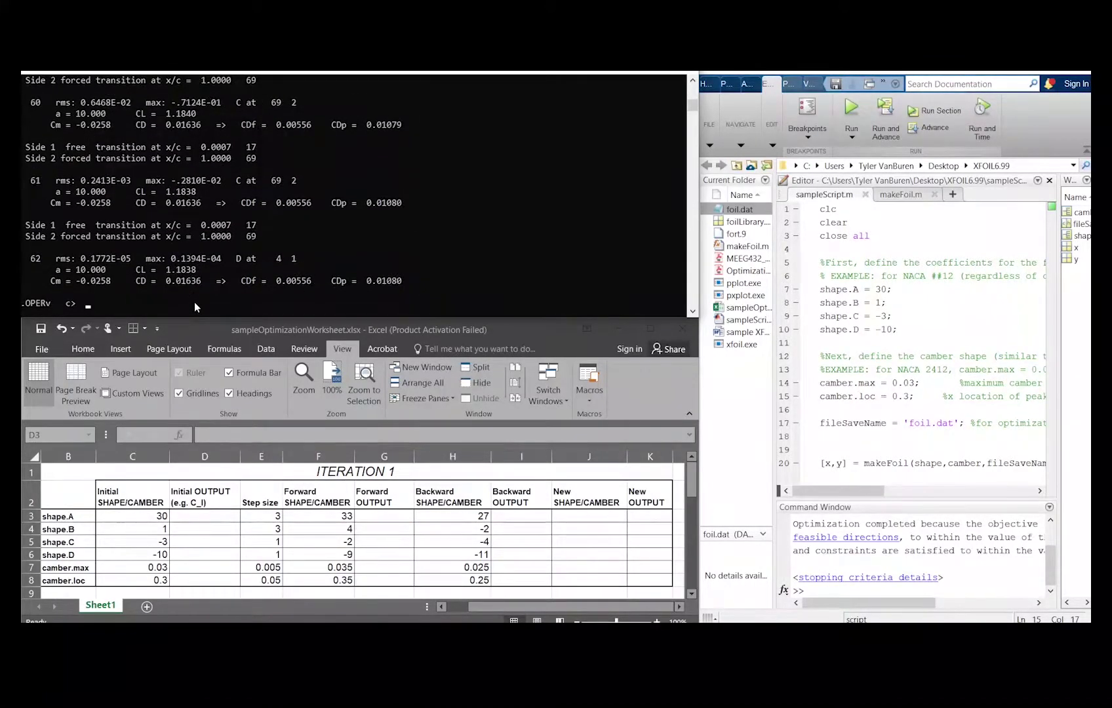
{"action": "left_click", "coordinate": [212, 516]}
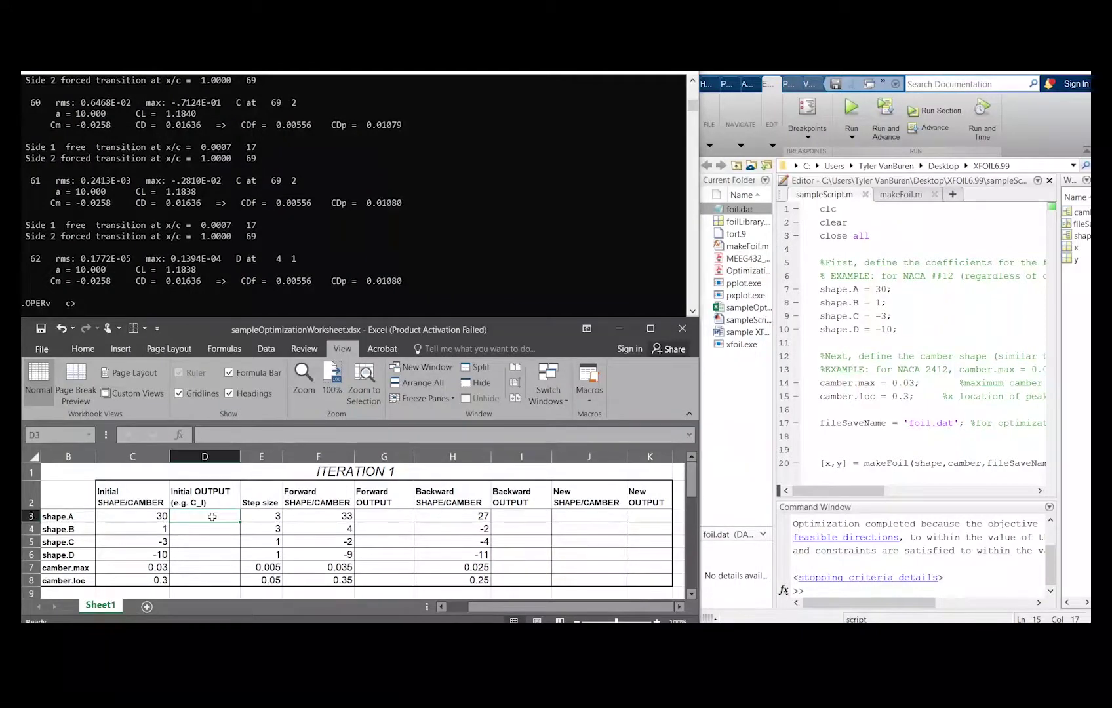
{"action": "type", "text": "0.01"}
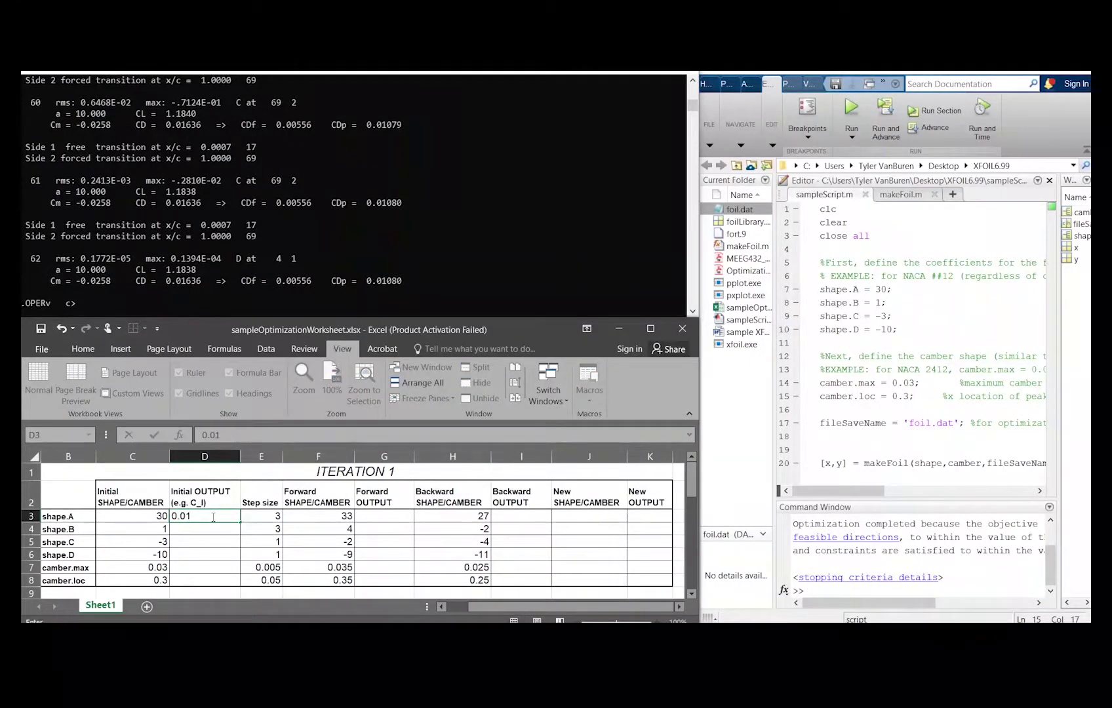
{"action": "type", "text": "636"}
{"action": "key", "text": "Return"}
Step: Copy the initial output value in D3 down to the other shape and camber rows, D4 through D8
{"action": "key", "text": "Up"}
{"action": "key", "text": "ctrl+c"}
{"action": "key", "text": "Down"}
{"action": "key", "text": "ctrl+v"}
{"action": "key", "text": "Down"}
{"action": "key", "text": "ctrl+v"}
{"action": "key", "text": "Down"}
{"action": "key", "text": "ctrl+v"}
{"action": "key", "text": "Down"}
{"action": "key", "text": "ctrl+v"}
{"action": "key", "text": "Down"}
{"action": "key", "text": "ctrl+v"}
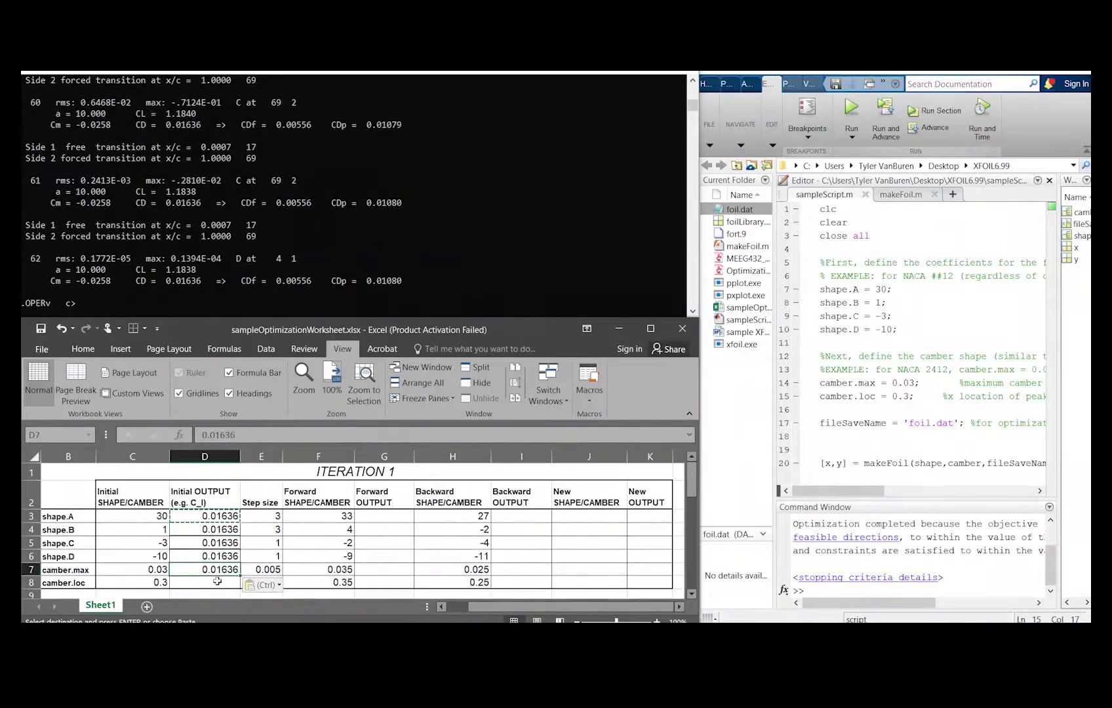
Step: In MATLAB's sampleScript.m, set shape.A to its forward value of 33 and run the script to regenerate the foil
{"action": "left_click", "coordinate": [379, 520]}
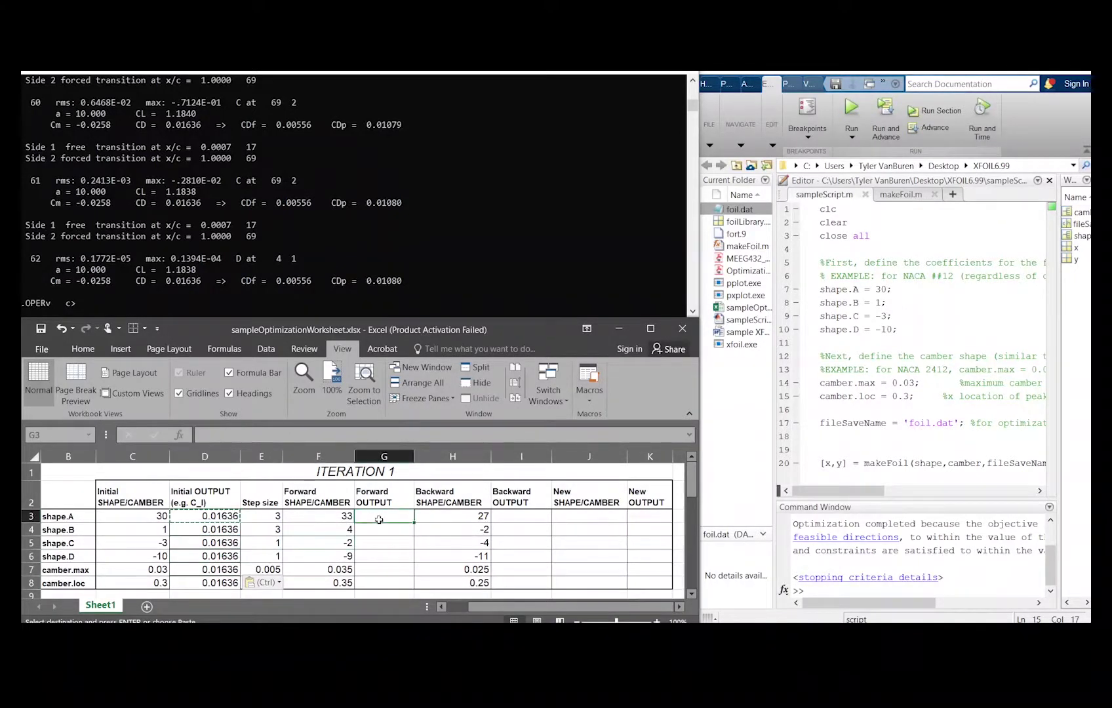
{"action": "left_click", "coordinate": [343, 518]}
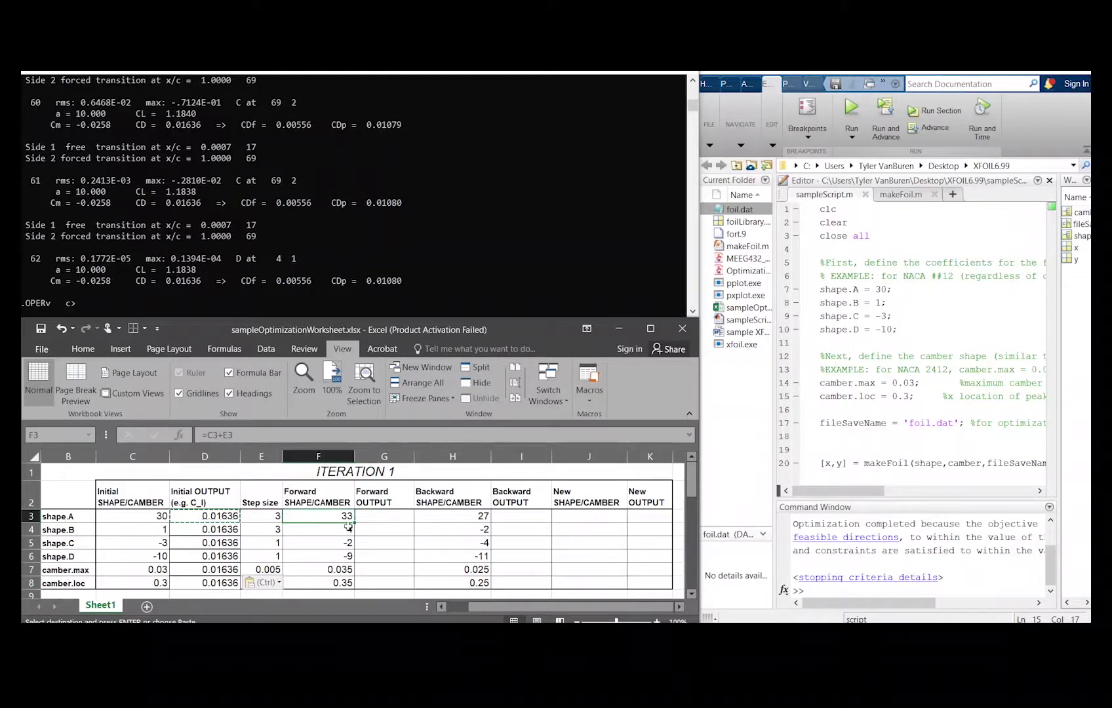
{"action": "left_click", "coordinate": [885, 289]}
{"action": "key", "text": "BackSpace"}
{"action": "type", "text": "3"}
{"action": "left_click", "coordinate": [852, 109]}
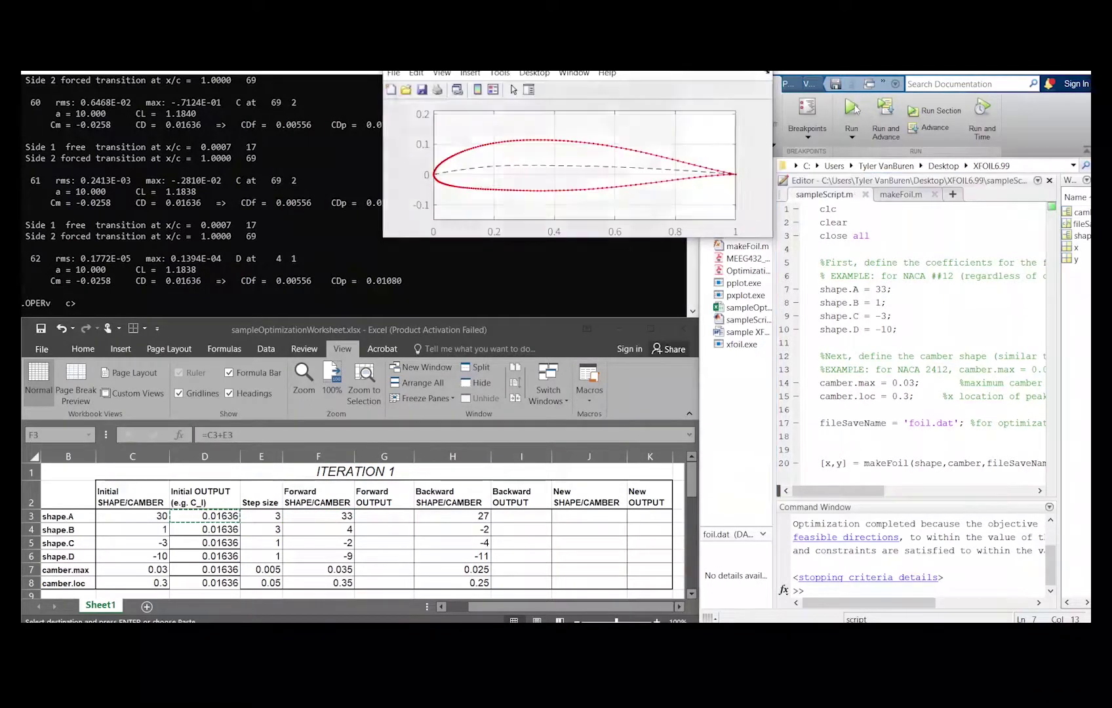
Step: Back in XFOIL, leave the operating-point routine, reload the regenerated foil.dat, and repanel the airfoil
{"action": "type", "text": "alfa 10"}
{"action": "key", "text": "BackSpace"}
{"action": "key", "text": "BackSpace"}
{"action": "key", "text": "BackSpace"}
{"action": "key", "text": "BackSpace"}
{"action": "key", "text": "Return"}
{"action": "type", "text": "loa"}
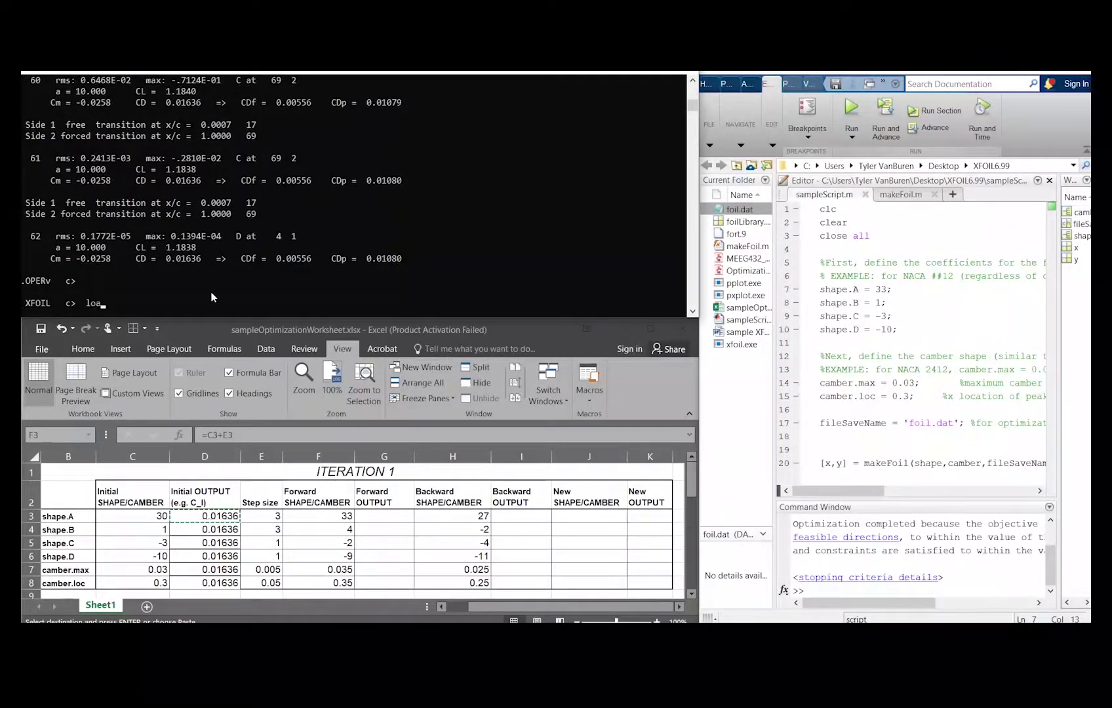
{"action": "type", "text": "d"}
{"action": "key", "text": "Return"}
{"action": "type", "text": "foil.dat"}
{"action": "key", "text": "Return"}
{"action": "type", "text": "pane"}
{"action": "key", "text": "Return"}
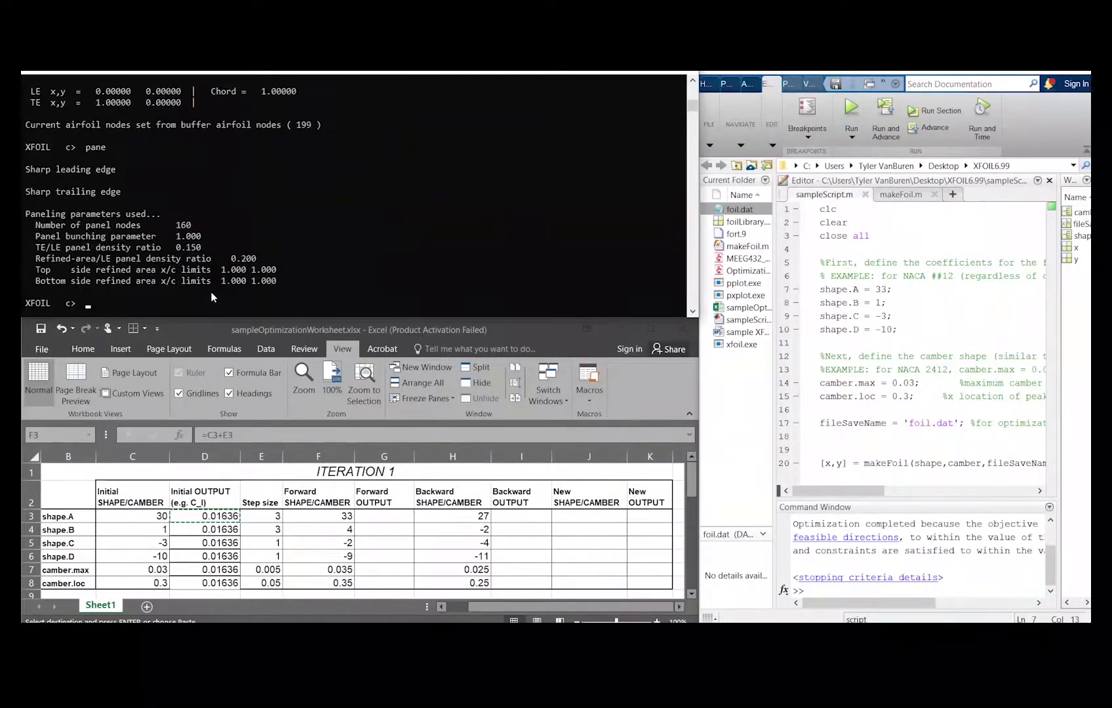
Step: Solve the foil at 10° angle of attack and record its drag coefficient, 0.01683, as shape.A's forward output in the worksheet
{"action": "type", "text": "oper"}
{"action": "key", "text": "Return"}
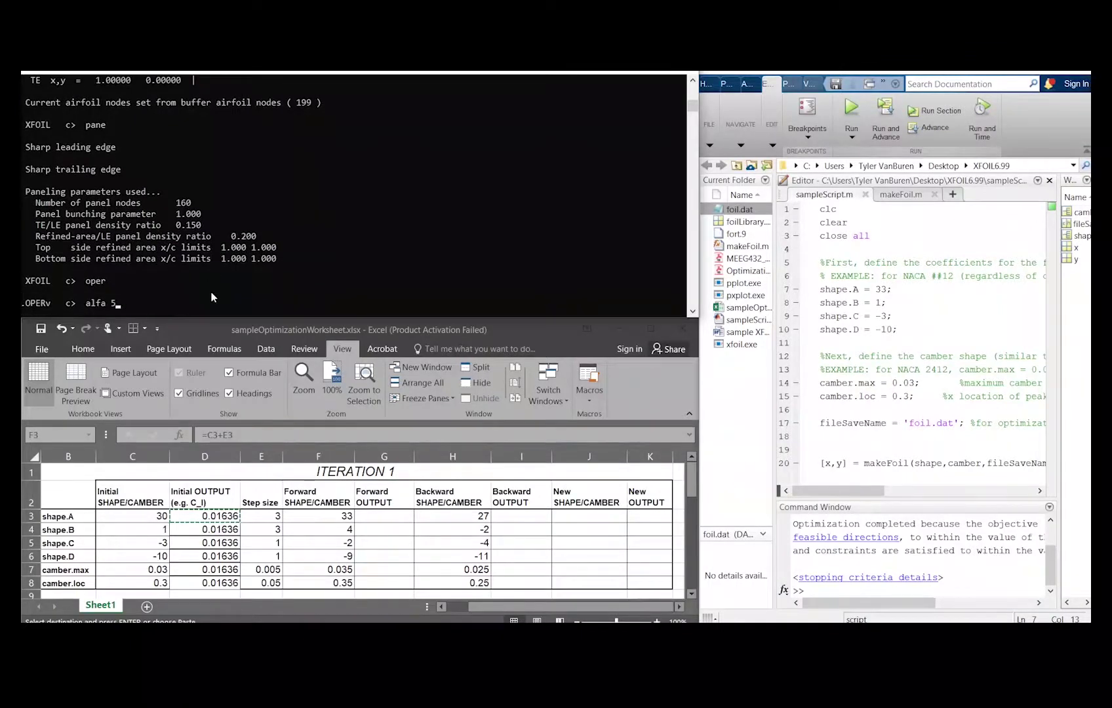
{"action": "type", "text": "alfa 10"}
{"action": "key", "text": "Return"}
{"action": "left_click", "coordinate": [384, 516]}
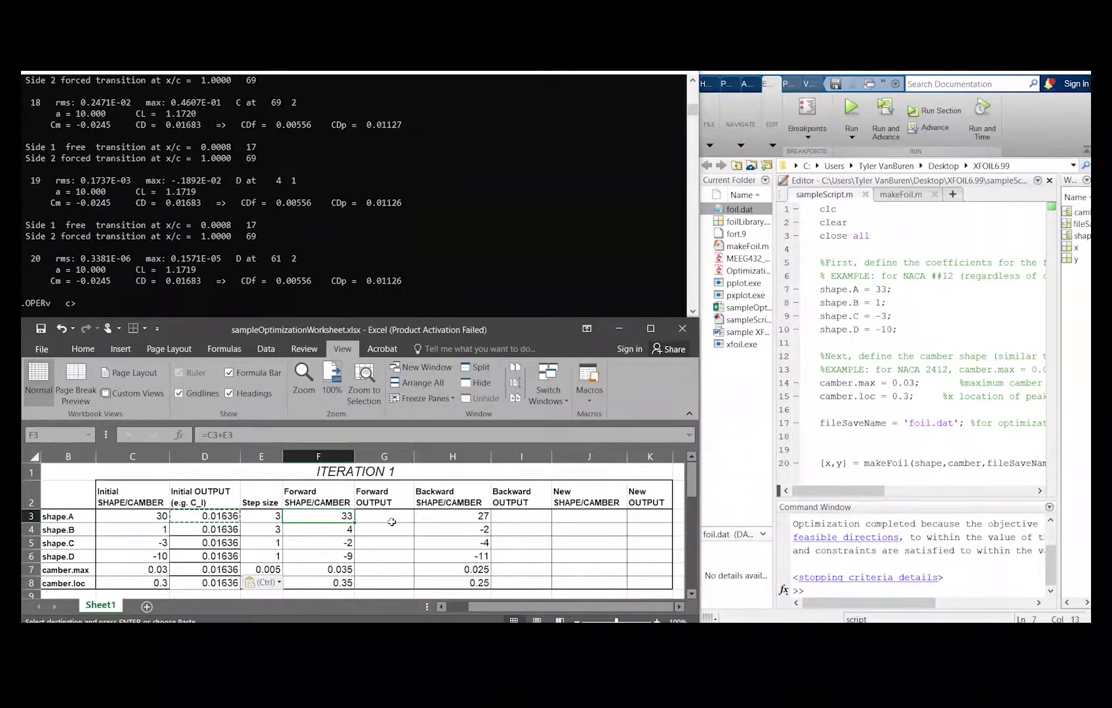
{"action": "type", "text": "0.01"}
{"action": "key", "text": "Tab"}
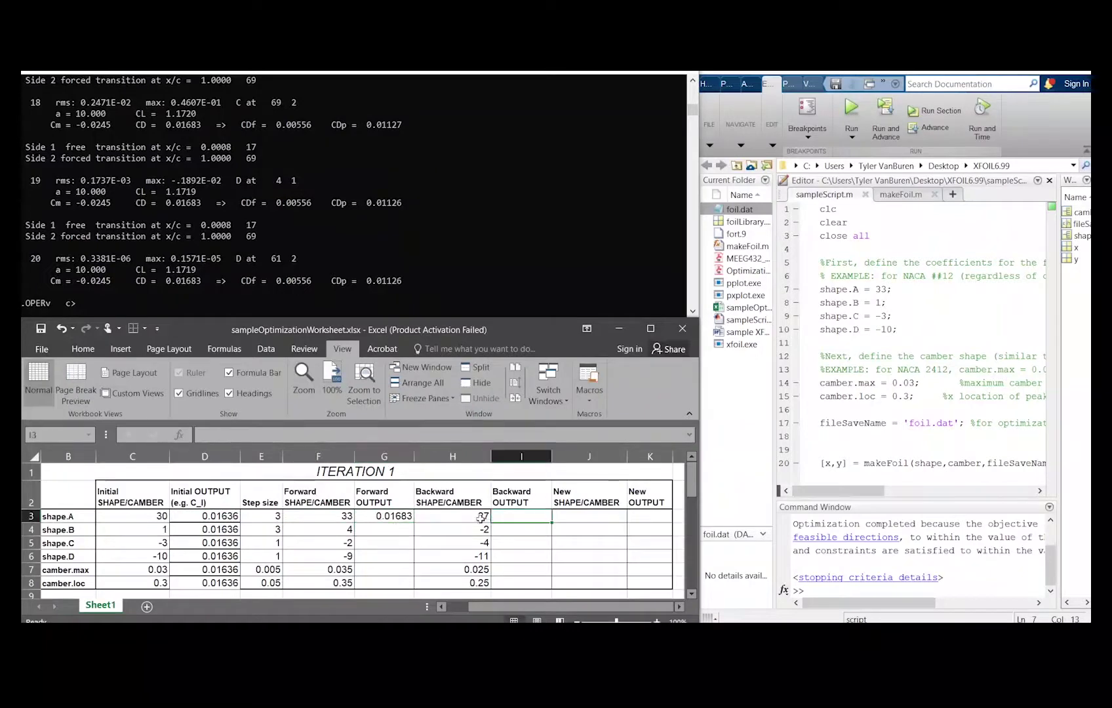
Step: In MATLAB's sampleScript.m, set shape.A to its backward value of 27 and run the script to regenerate the foil
{"action": "double_click", "coordinate": [879, 289]}
{"action": "type", "text": "27"}
{"action": "left_click", "coordinate": [849, 303]}
{"action": "key", "text": "F5"}
Step: Switch to XFOIL, leave the operating-point routine, load the regenerated foil.dat, and repanel the airfoil
{"action": "left_click", "coordinate": [283, 297]}
{"action": "key", "text": "Return"}
{"action": "type", "text": "load"}
{"action": "key", "text": "Return"}
{"action": "type", "text": "foil.dat"}
{"action": "key", "text": "Return"}
{"action": "type", "text": "pane"}
{"action": "key", "text": "Return"}
Step: Solve the foil at 10° angle of attack and record its drag coefficient, 0.01595, as shape.A's backward output in the worksheet
{"action": "type", "text": "oper"}
{"action": "key", "text": "Return"}
{"action": "type", "text": "alfa 10"}
{"action": "key", "text": "Return"}
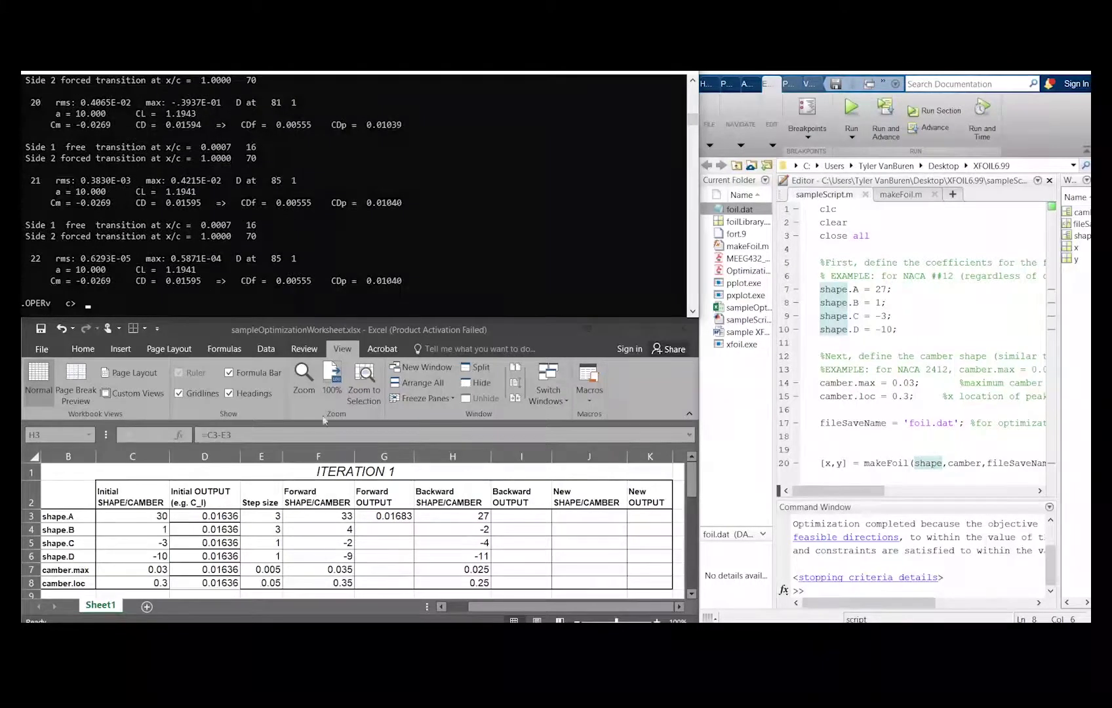
{"action": "left_click", "coordinate": [518, 516]}
{"action": "type", "text": "0."}
{"action": "key", "text": "Return"}
Step: In MATLAB's sampleScript.m, restore shape.A to 30, set shape.B to its forward value of 4, and run the script
{"action": "left_click", "coordinate": [384, 530]}
{"action": "left_click", "coordinate": [318, 530]}
{"action": "double_click", "coordinate": [880, 289]}
{"action": "type", "text": "30"}
{"action": "left_click", "coordinate": [880, 302]}
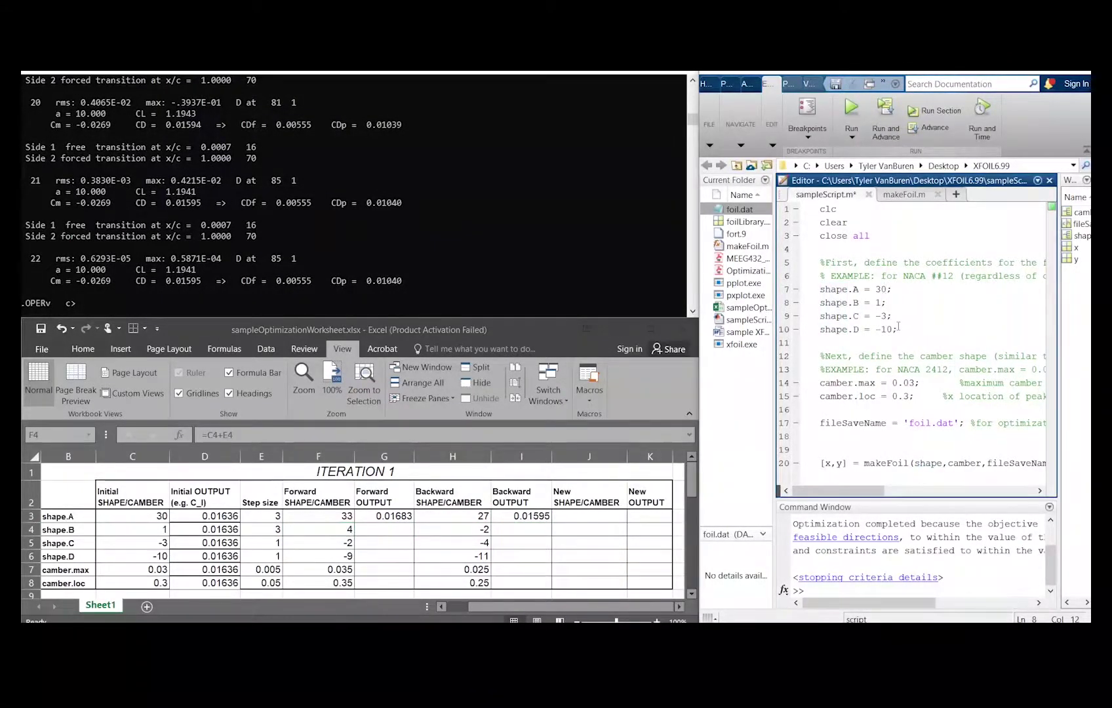
{"action": "key", "text": "F5"}
Step: In XFOIL, reload foil.dat with shape.B's forward value applied and repanel the airfoil
{"action": "left_click", "coordinate": [185, 298]}
{"action": "key", "text": "Return"}
{"action": "type", "text": "load"}
{"action": "key", "text": "Return"}
{"action": "type", "text": "foil.dat"}
{"action": "key", "text": "Return"}
{"action": "key", "text": "Return"}
{"action": "type", "text": "pane"}
{"action": "key", "text": "Return"}
Step: Solve the foil at 10° angle of attack and record its drag coefficient, 0.01603, as shape.B's forward output in the worksheet
{"action": "type", "text": "oper"}
{"action": "key", "text": "Return"}
{"action": "type", "text": "alfa 10"}
{"action": "key", "text": "Return"}
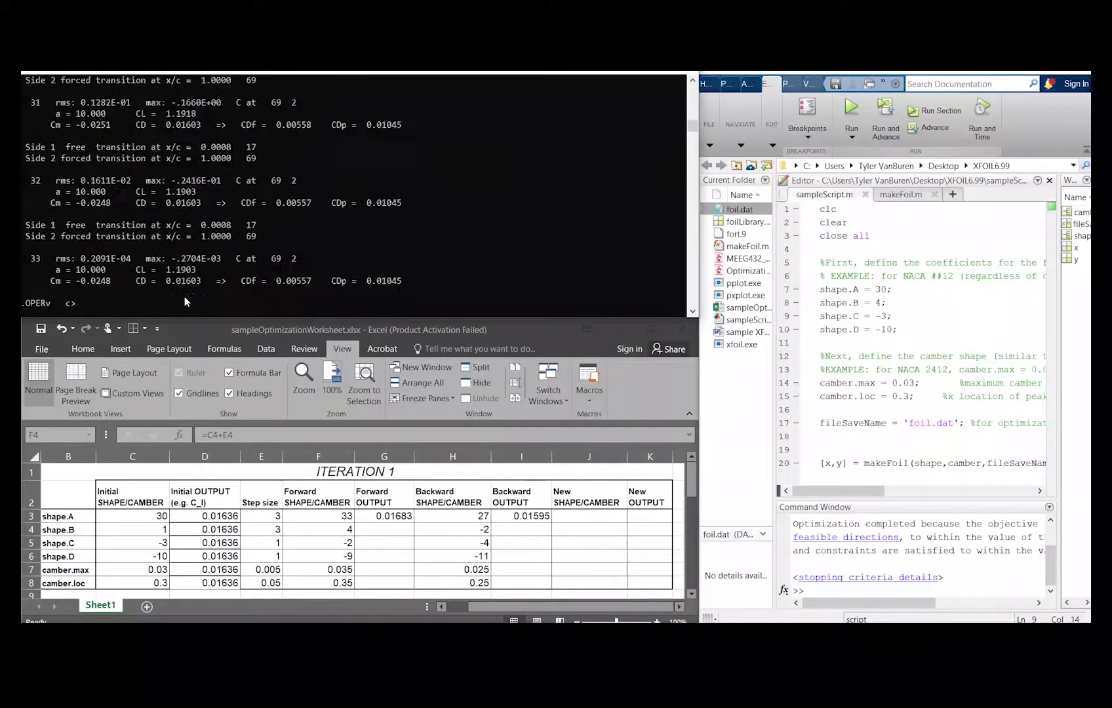
{"action": "left_click", "coordinate": [398, 534]}
{"action": "type", "text": "0.01603"}
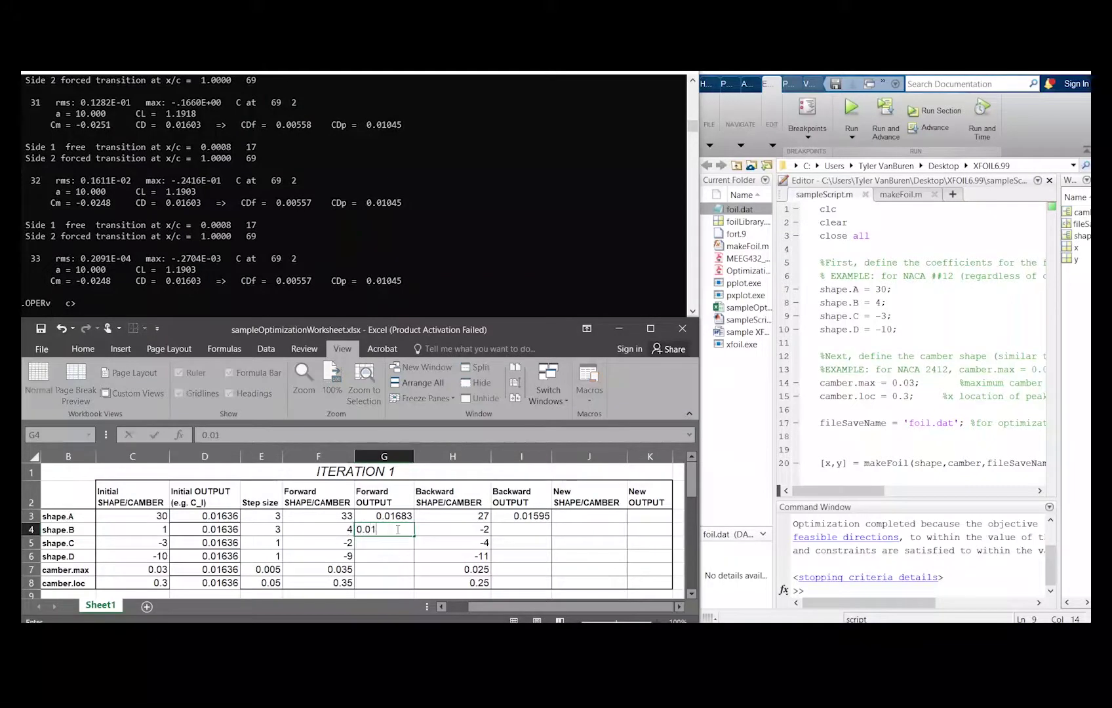
{"action": "left_click", "coordinate": [522, 529]}
Step: In MATLAB's sampleScript.m, set shape.B to its backward value of -2 and run the script
{"action": "double_click", "coordinate": [878, 302]}
{"action": "type", "text": "-2"}
{"action": "key", "text": "F5"}
Step: In XFOIL, reload foil.dat with shape.B's backward value applied and repanel the airfoil
{"action": "left_click", "coordinate": [372, 293]}
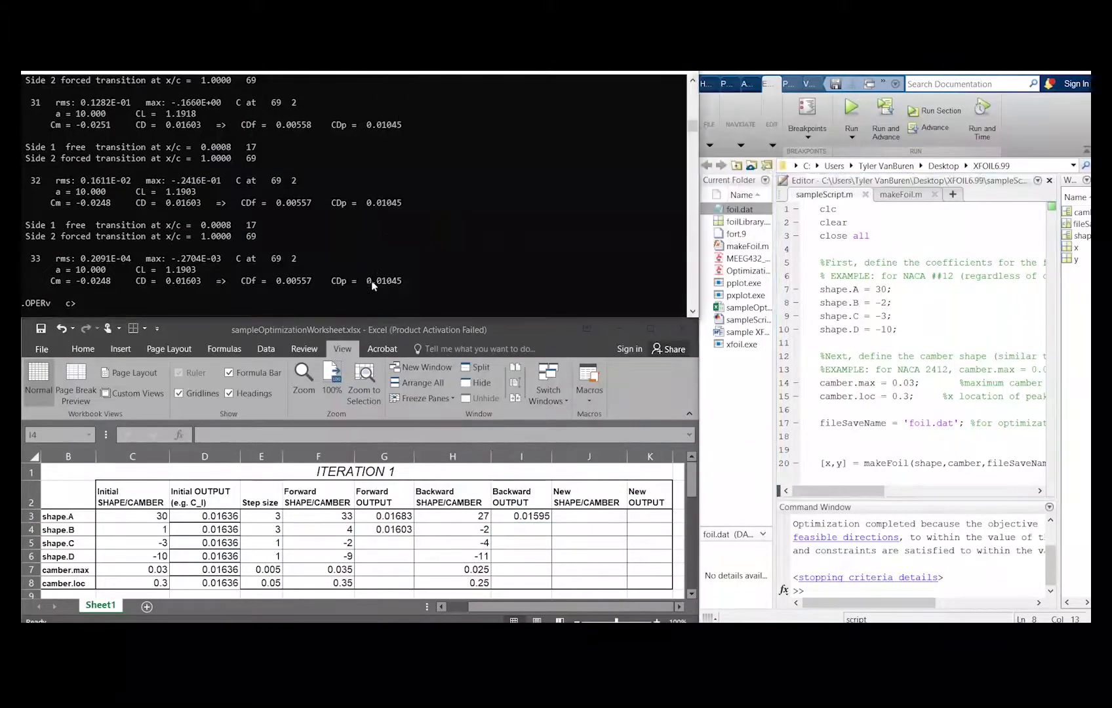
{"action": "key", "text": "Return"}
{"action": "type", "text": "load"}
{"action": "key", "text": "Return"}
{"action": "type", "text": "foild.at"}
{"action": "key", "text": "Return"}
{"action": "key", "text": "Return"}
{"action": "type", "text": "pane"}
{"action": "key", "text": "Return"}
Step: Solve the foil at 10° angle of attack and record its drag coefficient, 0.01674, as shape.B's backward output in the worksheet
{"action": "type", "text": "oper"}
{"action": "key", "text": "Return"}
{"action": "type", "text": "alfa 10"}
{"action": "key", "text": "Return"}
{"action": "left_click", "coordinate": [507, 531]}
{"action": "type", "text": "0.01674"}
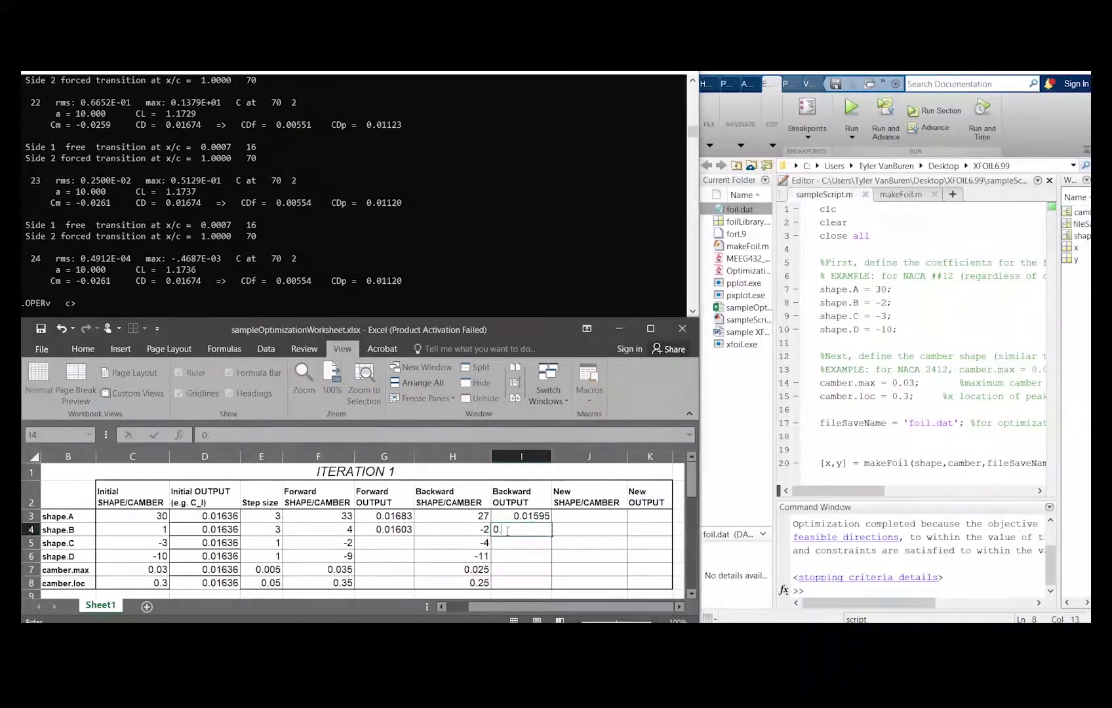
{"action": "key", "text": "Return"}
Step: In MATLAB's sampleScript.m, restore shape.B to 1, set shape.C to its forward value of -2, and run the script
{"action": "type", "text": "1"}
{"action": "mouse_move", "coordinate": [869, 302]}
{"action": "left_mouse_down"}
{"action": "mouse_move", "coordinate": [880, 303]}
{"action": "mouse_move", "coordinate": [877, 316]}
{"action": "left_mouse_up"}
{"action": "type", "text": "-2;"}
{"action": "left_click", "coordinate": [852, 111]}
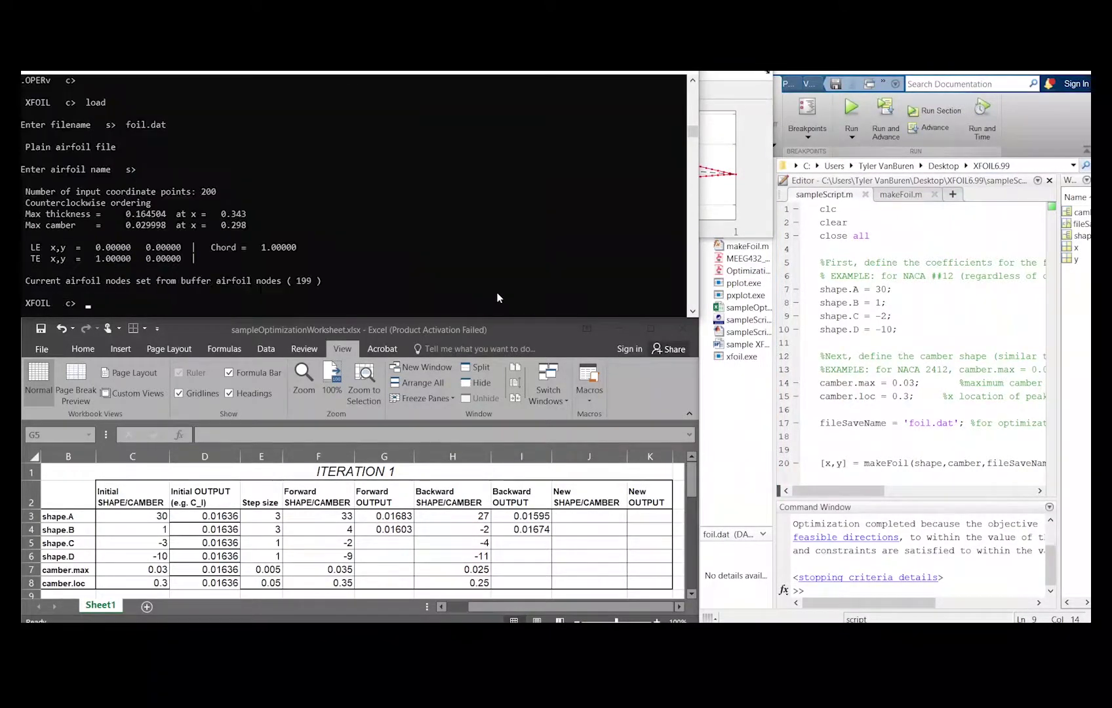
Step: Record the 10° drag coefficient, 0.01631, as shape.C's forward output in the worksheet
{"action": "left_click", "coordinate": [397, 542]}
{"action": "type", "text": "0.01631"}
{"action": "key", "text": "Tab"}
{"action": "key", "text": "Tab"}
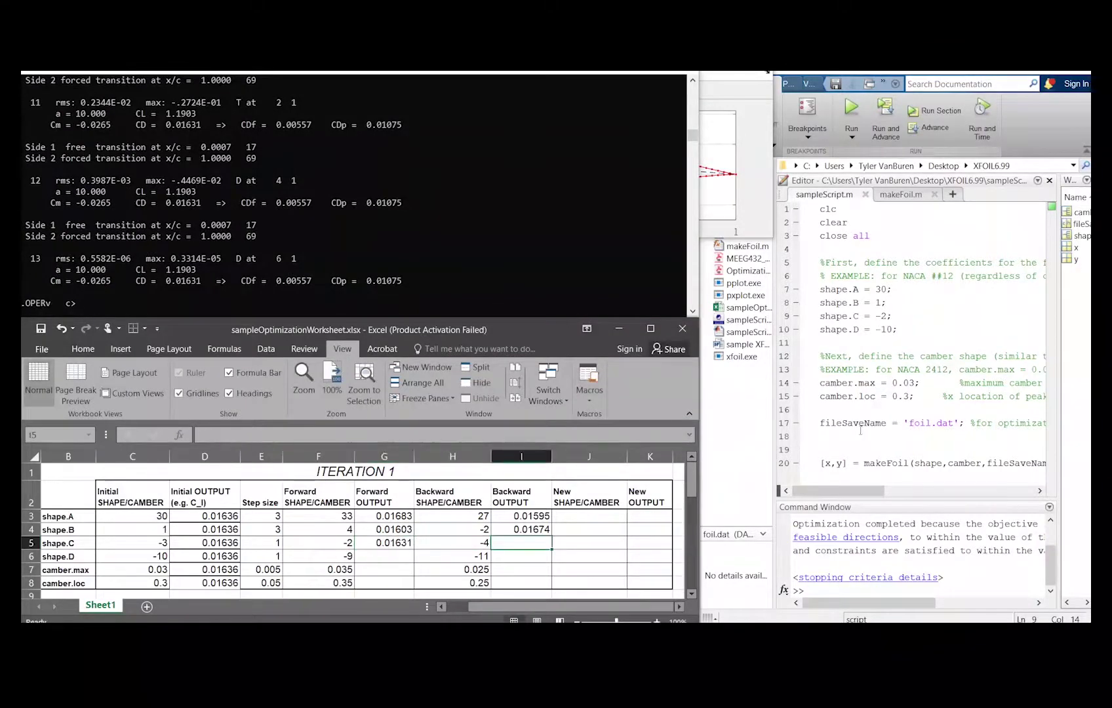
Step: In MATLAB's sampleScript.m, set shape.C to its backward value of -4 and run the script
{"action": "double_click", "coordinate": [887, 317]}
{"action": "type", "text": "4"}
{"action": "left_click", "coordinate": [851, 108]}
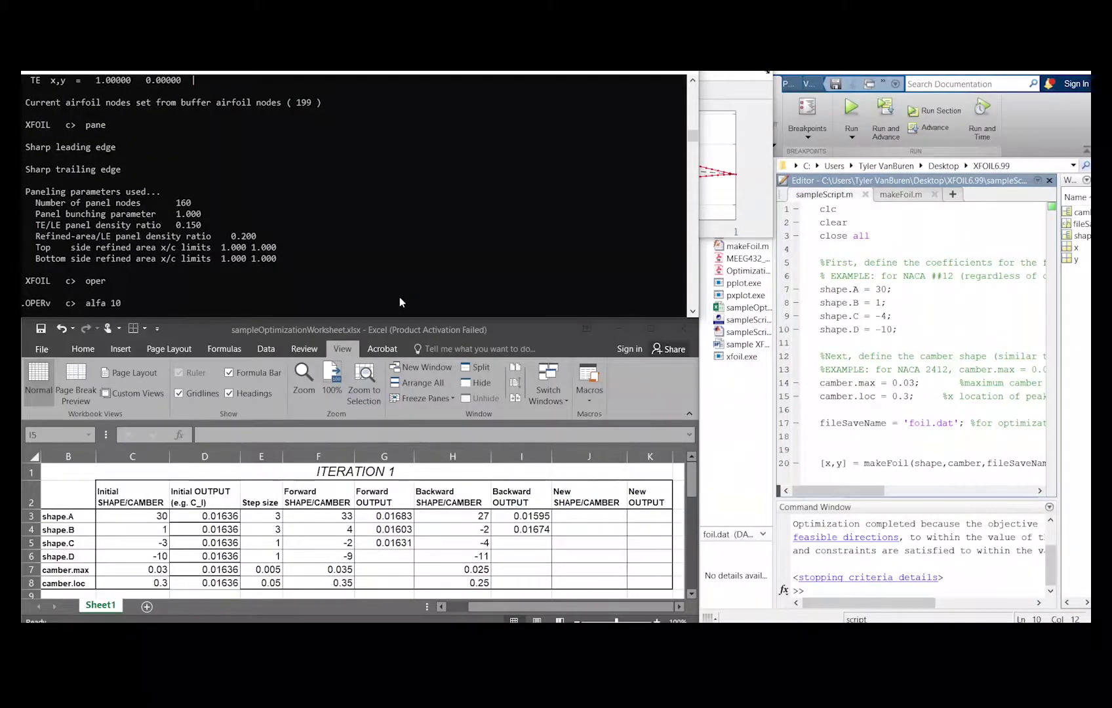
Step: Record the 10° drag coefficient, 0.01643, as shape.C's backward output in the worksheet
{"action": "left_click", "coordinate": [505, 542]}
{"action": "type", "text": "0.01643"}
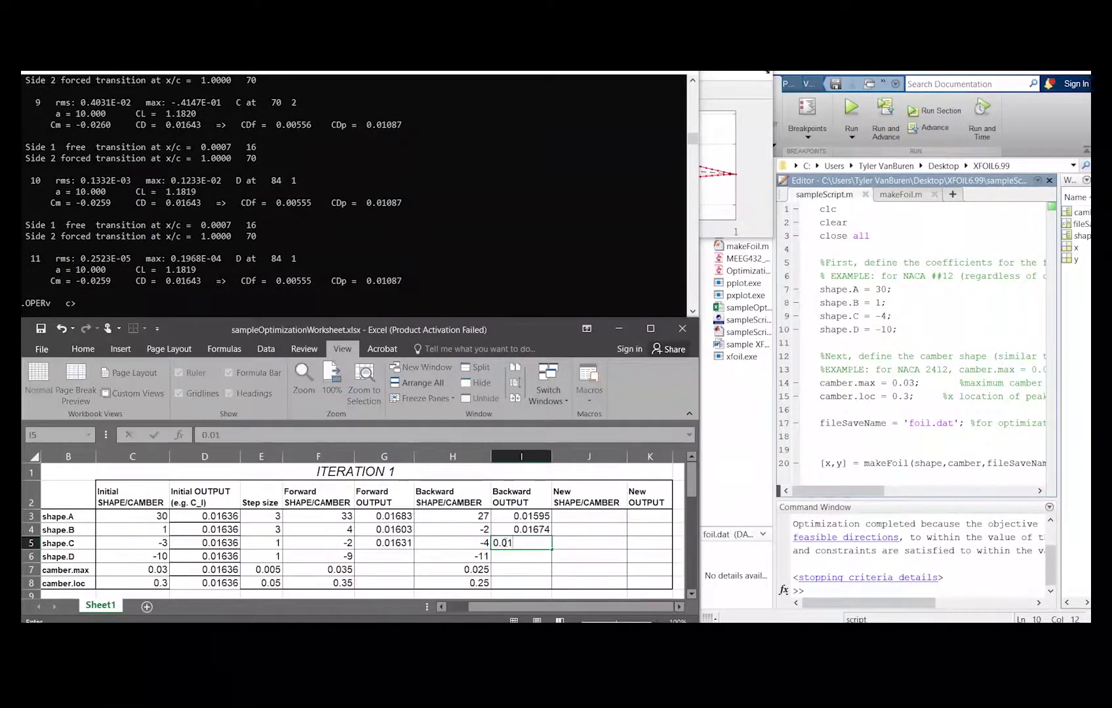
{"action": "key", "text": "Return"}
Step: In MATLAB's sampleScript.m, restore shape.C to -3, set shape.D to its forward value of -9, and run the script
{"action": "left_click", "coordinate": [388, 560]}
{"action": "left_click", "coordinate": [890, 316]}
{"action": "key", "text": "BackSpace"}
{"action": "type", "text": "3"}
{"action": "double_click", "coordinate": [887, 330]}
{"action": "key", "text": "ctrl+s"}
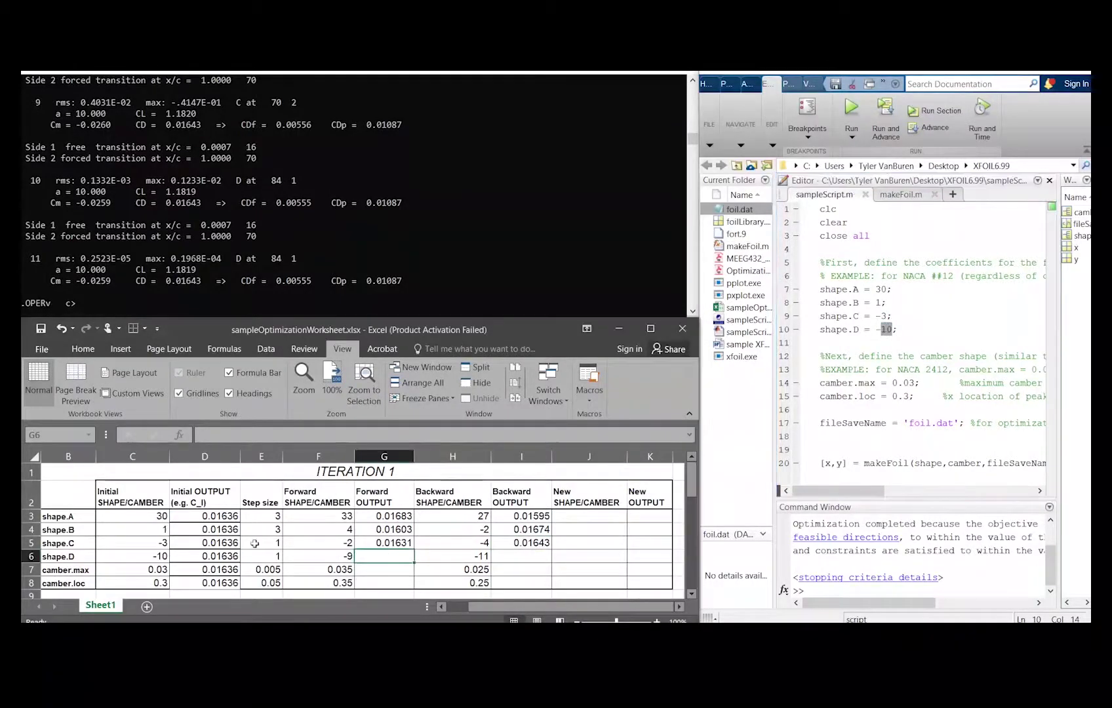
{"action": "left_click", "coordinate": [279, 555]}
{"action": "key", "text": "Right"}
{"action": "key", "text": "alt+Tab"}
{"action": "type", "text": "9"}
{"action": "left_click", "coordinate": [851, 111]}
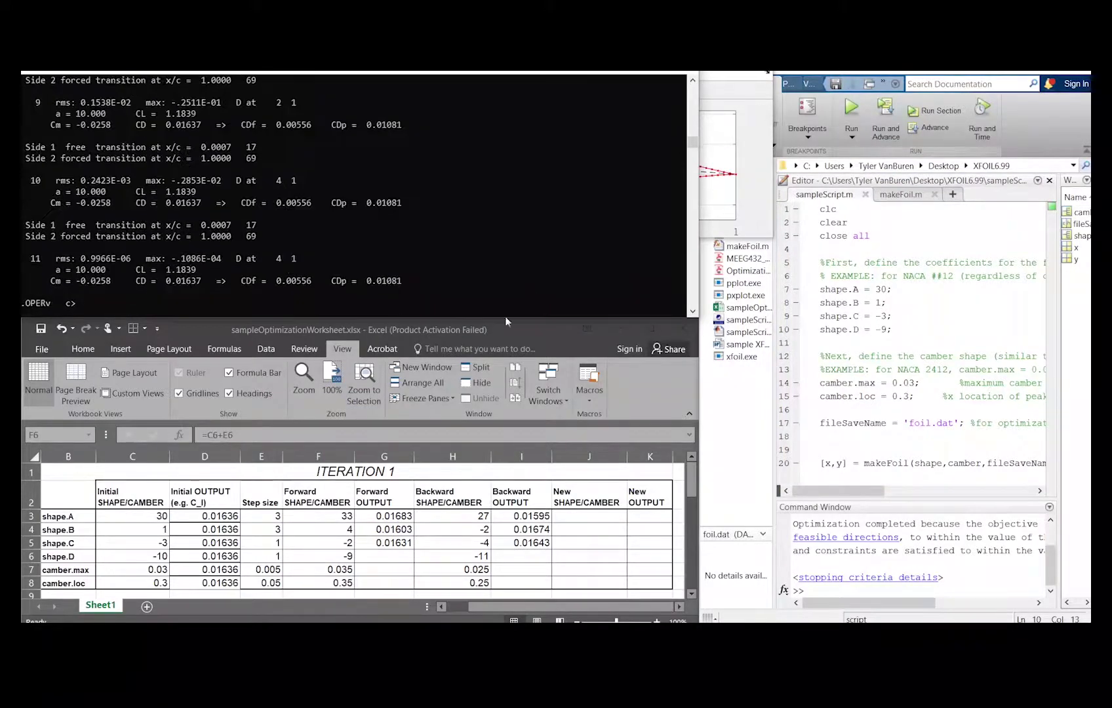
Step: Record the 10° drag coefficient, 0.01637, as shape.D's forward output in the worksheet
{"action": "key", "text": "Right"}
{"action": "type", "text": "0.01637"}
{"action": "key", "text": "Right"}
{"action": "key", "text": "Right"}
Step: In MATLAB's sampleScript.m, set shape.D to its backward value of -11 and run the script
{"action": "key", "text": "alt+Tab"}
{"action": "key", "text": "BackSpace"}
{"action": "type", "text": "11"}
{"action": "key", "text": "F5"}
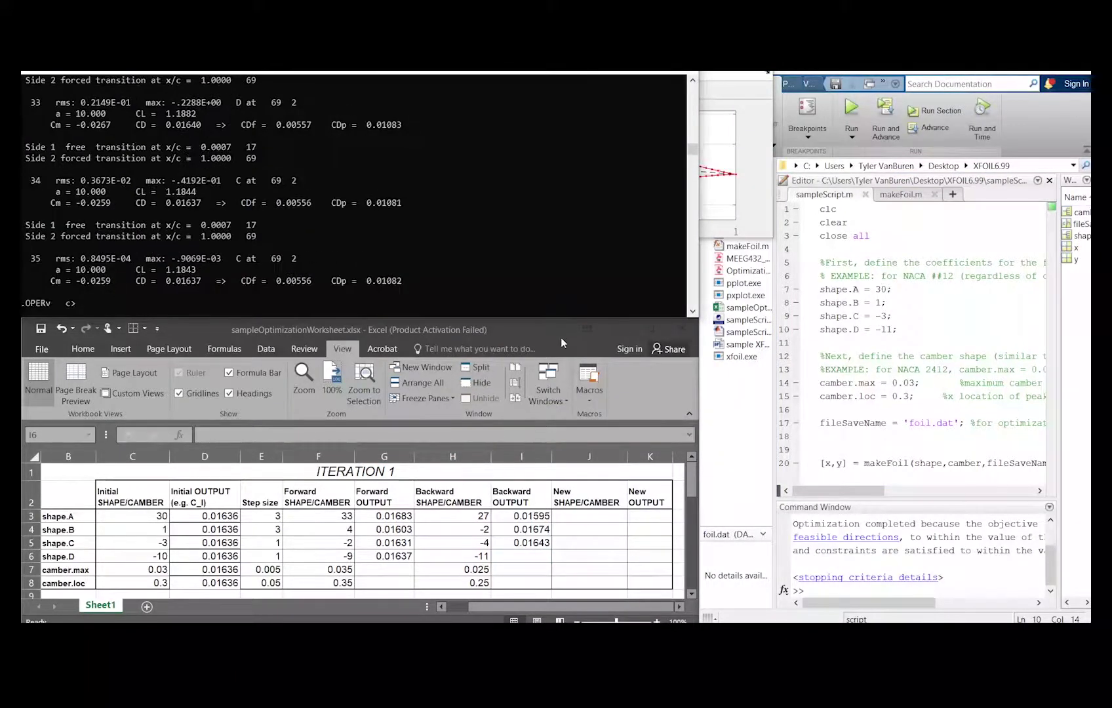
Step: Record the 10° drag coefficient, 0.01637, as shape.D's backward output in the worksheet
{"action": "left_click", "coordinate": [532, 558]}
{"action": "type", "text": "0.01637"}
{"action": "key", "text": "Return"}
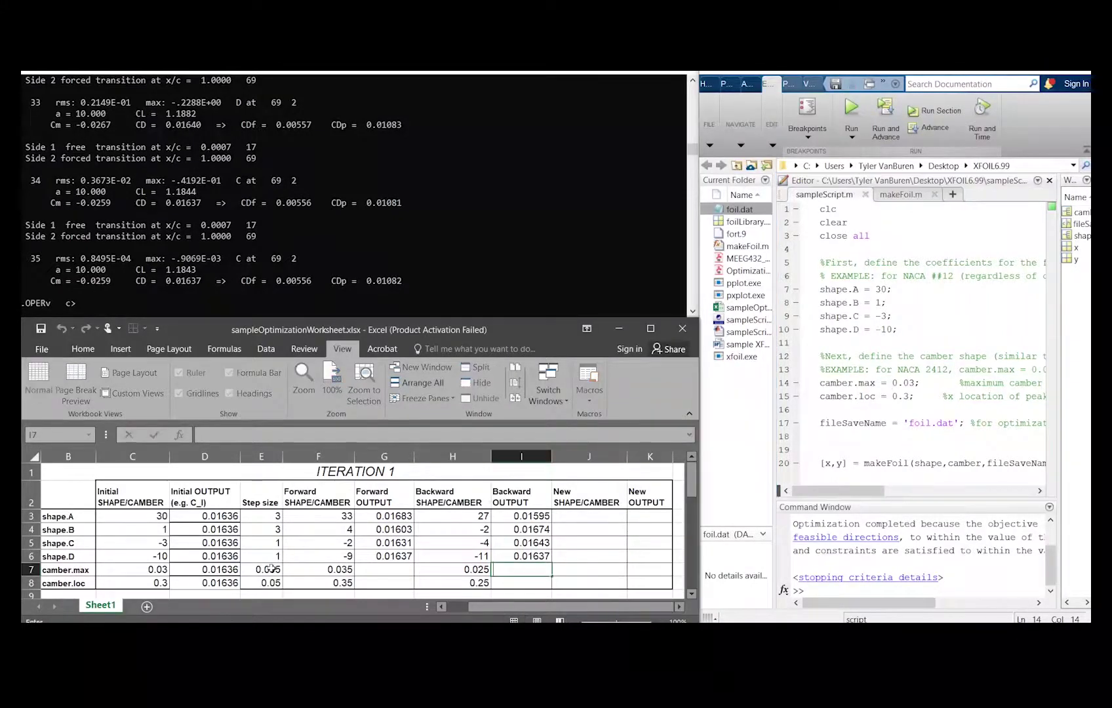
Step: In MATLAB's sampleScript.m, with shape.D back at -10, set camber.max to its forward value of 0.035 and run the script
{"action": "key", "text": "Tab"}
{"action": "key", "text": "Tab"}
{"action": "left_click", "coordinate": [915, 383]}
{"action": "type", "text": "5"}
{"action": "left_click", "coordinate": [848, 122]}
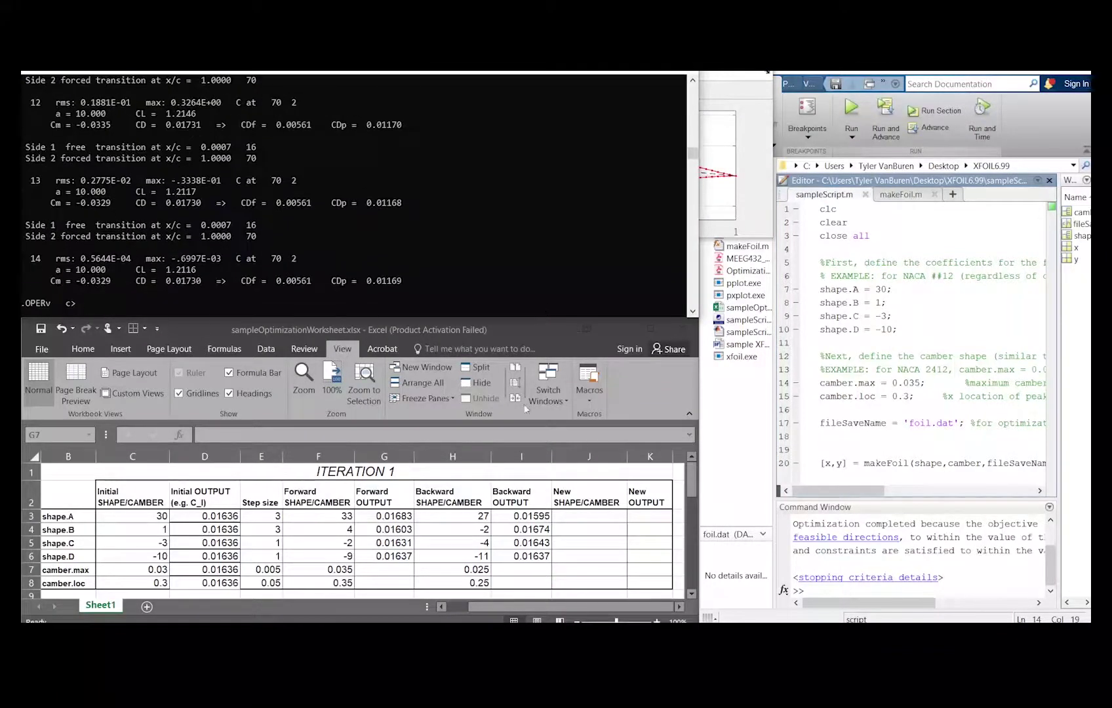
Step: Enter 0.173 as camber.max's forward output in the worksheet
{"action": "left_click", "coordinate": [411, 574]}
{"action": "type", "text": "0.173"}
{"action": "key", "text": "Tab"}
{"action": "key", "text": "Tab"}
Step: Regenerate the foil in MATLAB with camber.max at its backward value of 0.025 and enter N/A as its backward output in the worksheet
{"action": "left_click", "coordinate": [922, 383]}
{"action": "key", "text": "BackSpace"}
{"action": "key", "text": "BackSpace"}
{"action": "type", "text": "25"}
{"action": "left_click", "coordinate": [851, 110]}
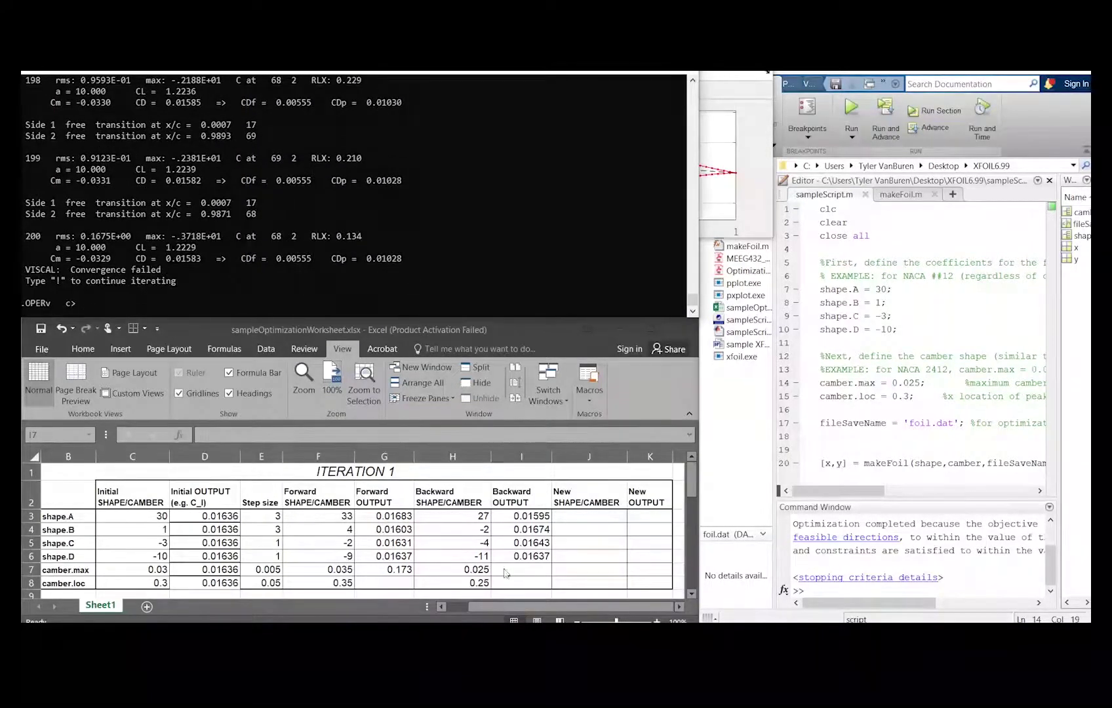
{"action": "type", "text": "N/A"}
{"action": "key", "text": "Return"}
Step: In MATLAB's sampleScript.m, restore camber.max to 0.03, set camber.loc to its forward value of 0.35, and run the script
{"action": "right_click", "coordinate": [919, 390]}
{"action": "left_click", "coordinate": [922, 396]}
{"action": "type", "text": "5"}
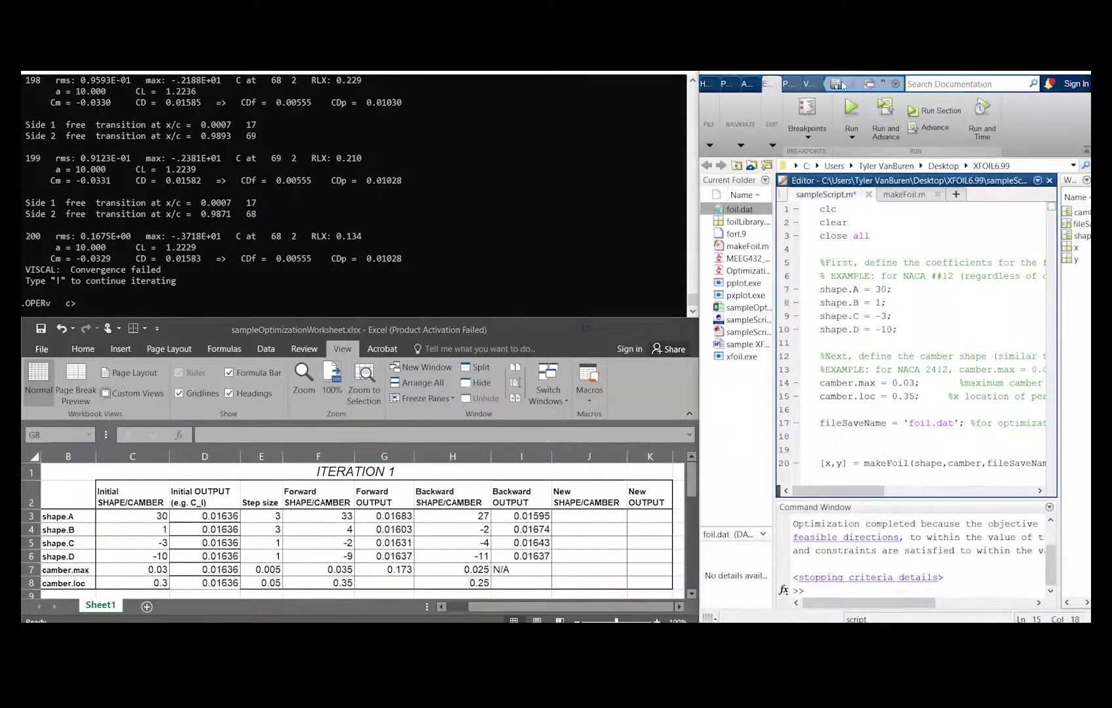
{"action": "left_click", "coordinate": [851, 108]}
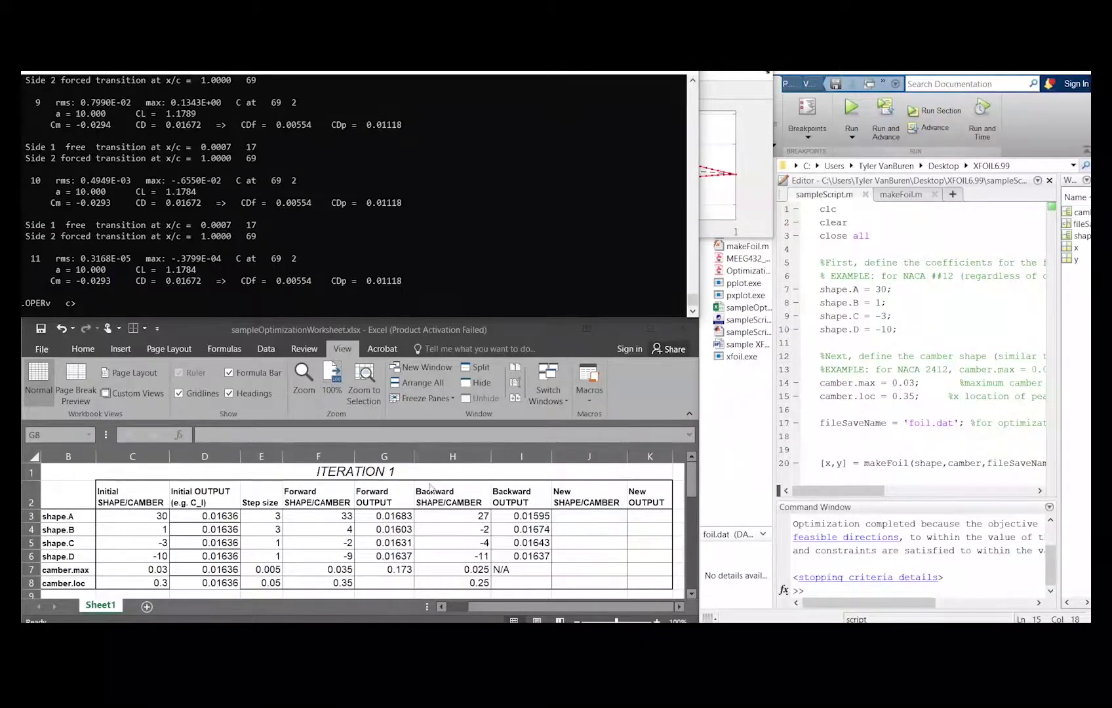
Step: In the worksheet, record 0.01672 as camber.loc's forward output and correct camber.max's forward output to 0.0173
{"action": "left_click", "coordinate": [410, 583]}
{"action": "type", "text": "0.01672"}
{"action": "key", "text": "Return"}
{"action": "left_click", "coordinate": [403, 554]}
{"action": "type", "text": "0.0173"}
{"action": "key", "text": "Return"}
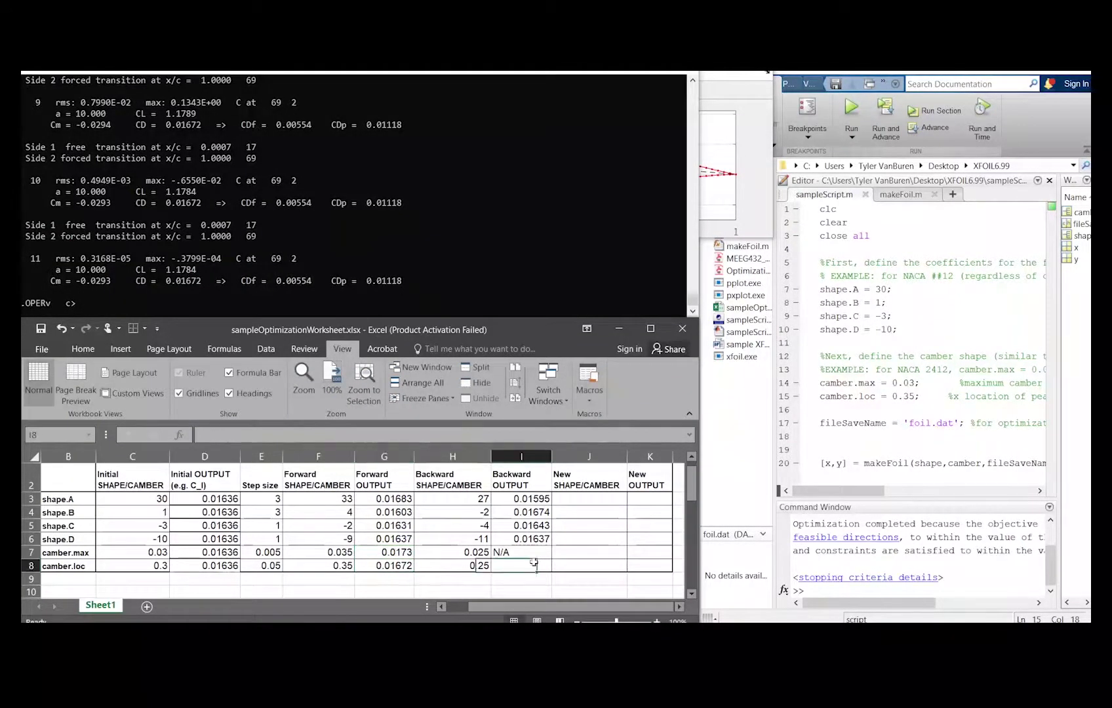
Step: In MATLAB's sampleScript.m, set camber.loc to its backward value of 0.25 and regenerate the foil
{"action": "left_click", "coordinate": [534, 562]}
{"action": "key", "text": "alt+Tab"}
{"action": "key", "text": "Left"}
{"action": "key", "text": "BackSpace"}
{"action": "type", "text": "2"}
Step: In XFOIL, leave the operating-point routine, reload foil.dat with the airfoil name op, and repanel it
{"action": "left_click", "coordinate": [573, 312]}
{"action": "key", "text": "Return"}
{"action": "type", "text": "load"}
{"action": "key", "text": "Return"}
{"action": "type", "text": "foil.dat"}
{"action": "key", "text": "Return"}
{"action": "type", "text": "op"}
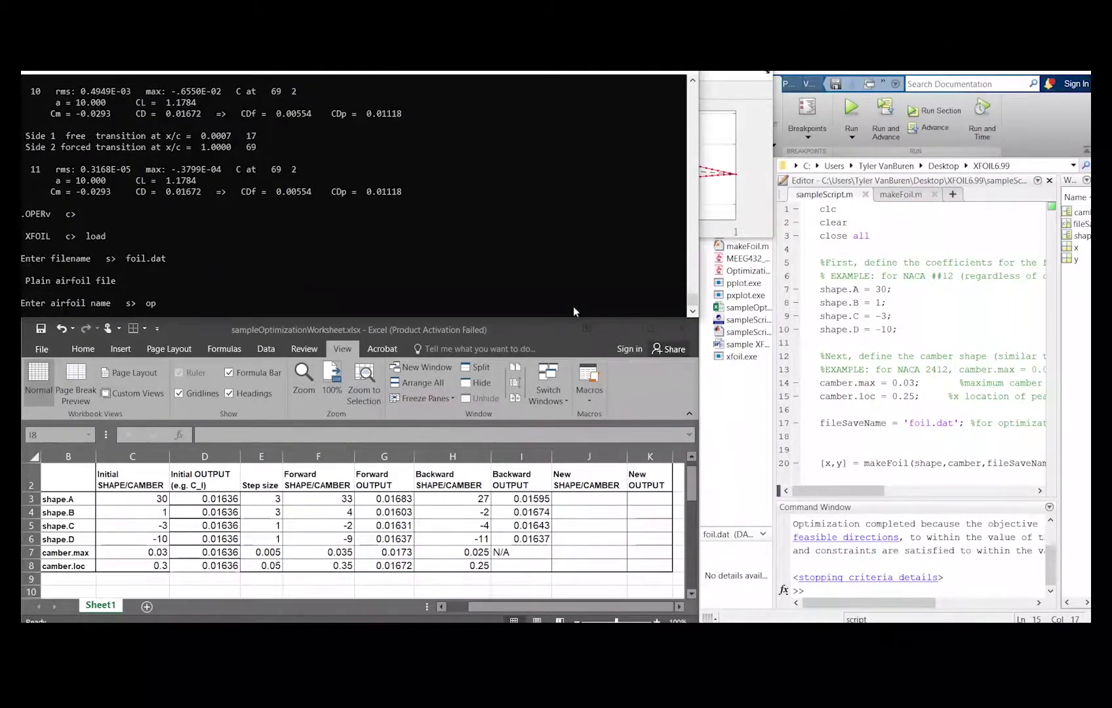
{"action": "key", "text": "Return"}
{"action": "type", "text": "pane"}
{"action": "key", "text": "Return"}
Step: Solve the foil at 10° angle of attack and record its drag coefficient, 0.01607, as camber.loc's backward output in the worksheet
{"action": "type", "text": "oper"}
{"action": "key", "text": "Return"}
{"action": "type", "text": "a 10"}
{"action": "key", "text": "Return"}
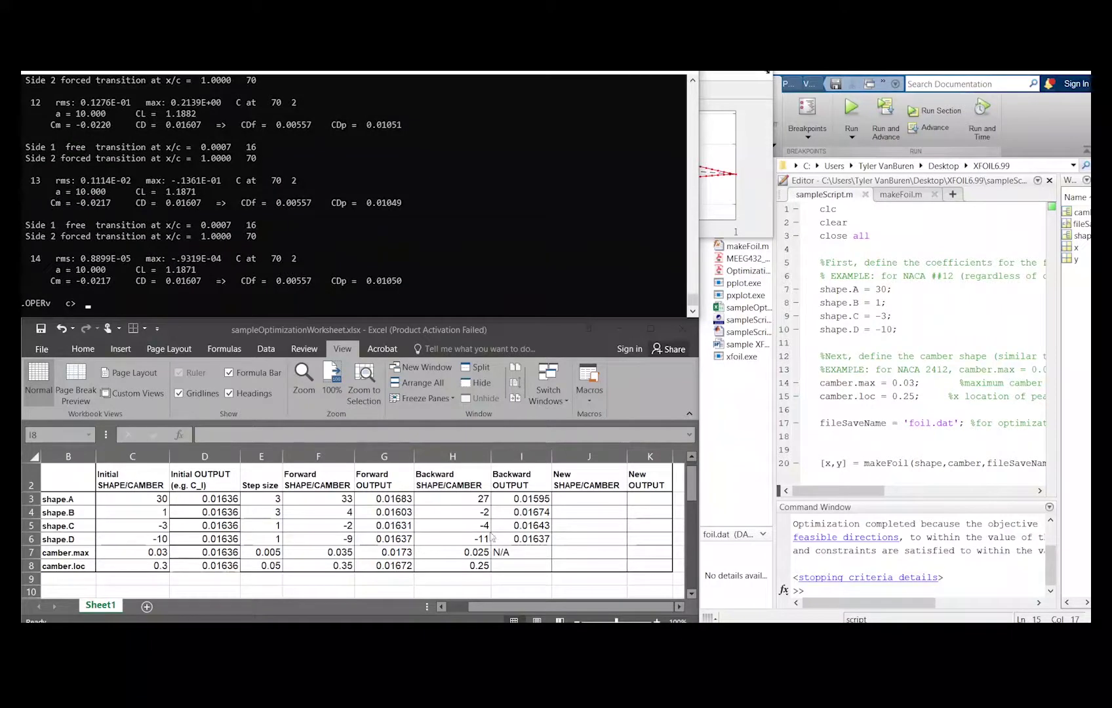
{"action": "left_click", "coordinate": [524, 566]}
{"action": "type", "text": "0.1607"}
{"action": "type", "text": "0"}
{"action": "left_click", "coordinate": [539, 579]}
Step: In the worksheet, bold the improved values: shape.A's backward 27, shape.B's forward 4 and shape.C's backward -4
{"action": "left_click", "coordinate": [470, 553]}
{"action": "left_click", "coordinate": [330, 501]}
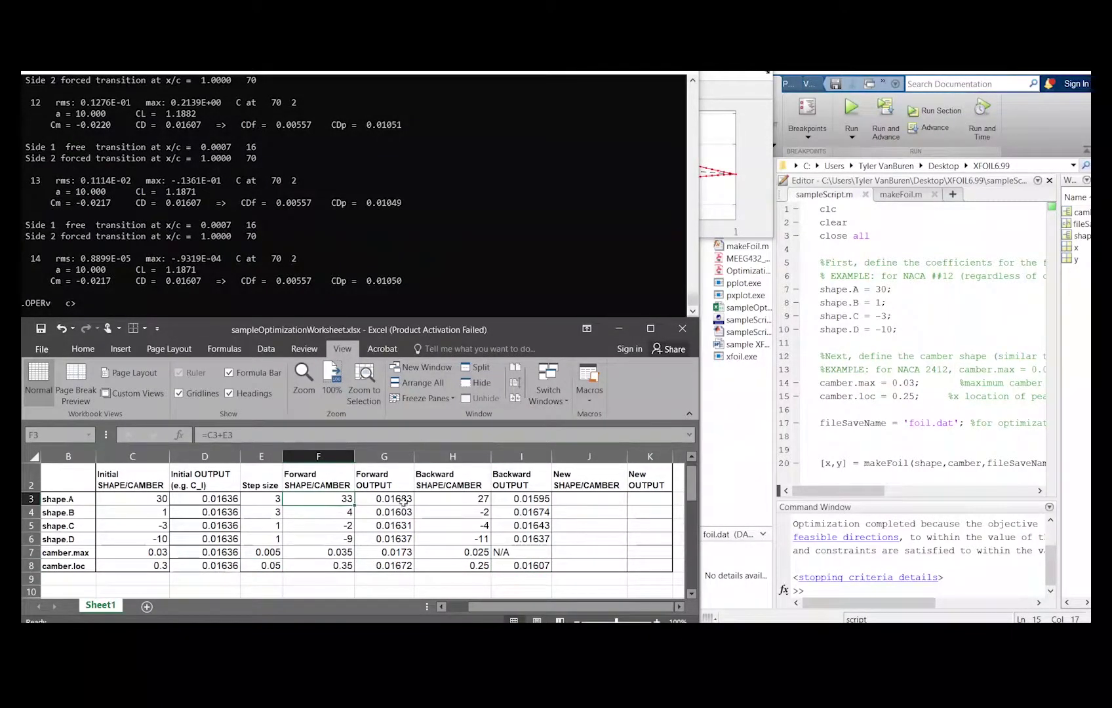
{"action": "left_click", "coordinate": [459, 525]}
{"action": "left_click", "coordinate": [459, 499]}
{"action": "left_click", "coordinate": [328, 513]}
{"action": "left_click", "coordinate": [452, 525]}
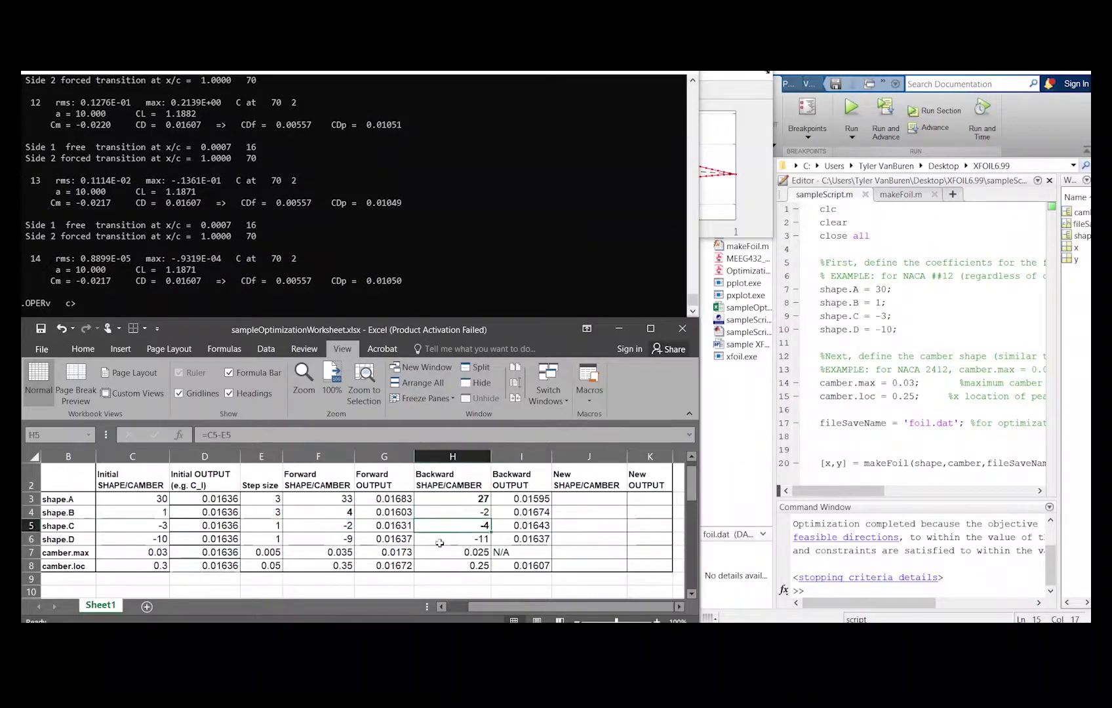
Step: Bold shape.D's initial value of -10 in the Iteration 1 table as the value to keep
{"action": "left_click", "coordinate": [319, 539]}
{"action": "left_click", "coordinate": [474, 543]}
{"action": "left_click", "coordinate": [328, 539]}
{"action": "left_click", "coordinate": [477, 540]}
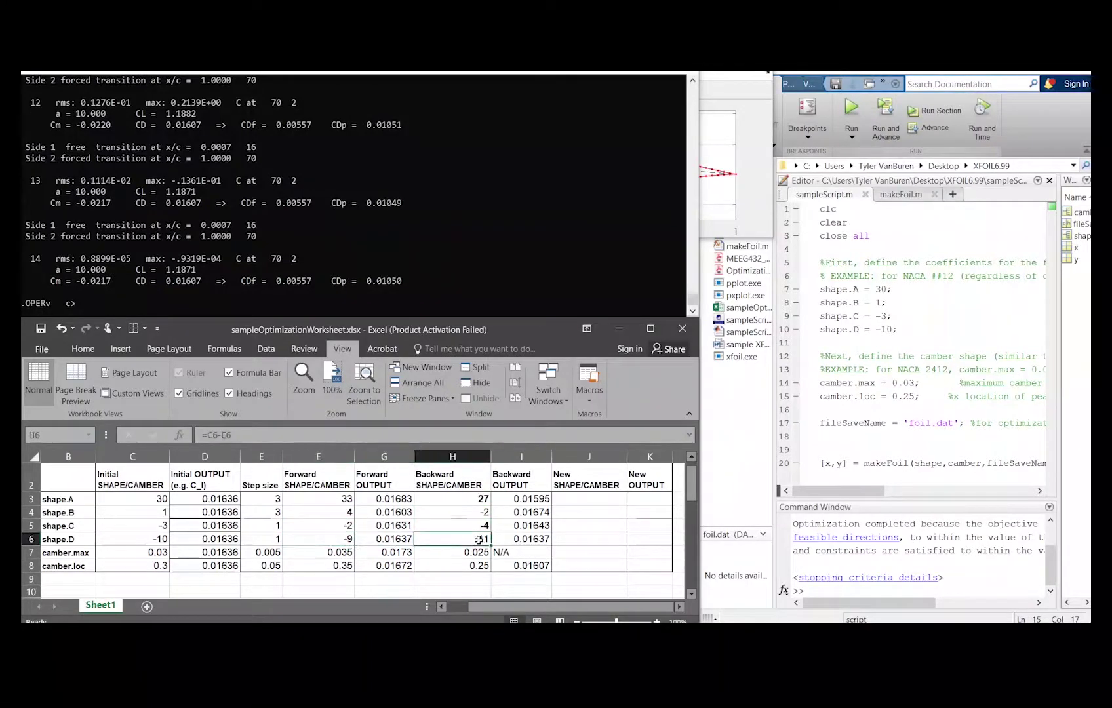
{"action": "left_click", "coordinate": [148, 541]}
Step: Colour the step sizes of shape.D and camber.max red in the Iteration 1 table
{"action": "left_click", "coordinate": [262, 539]}
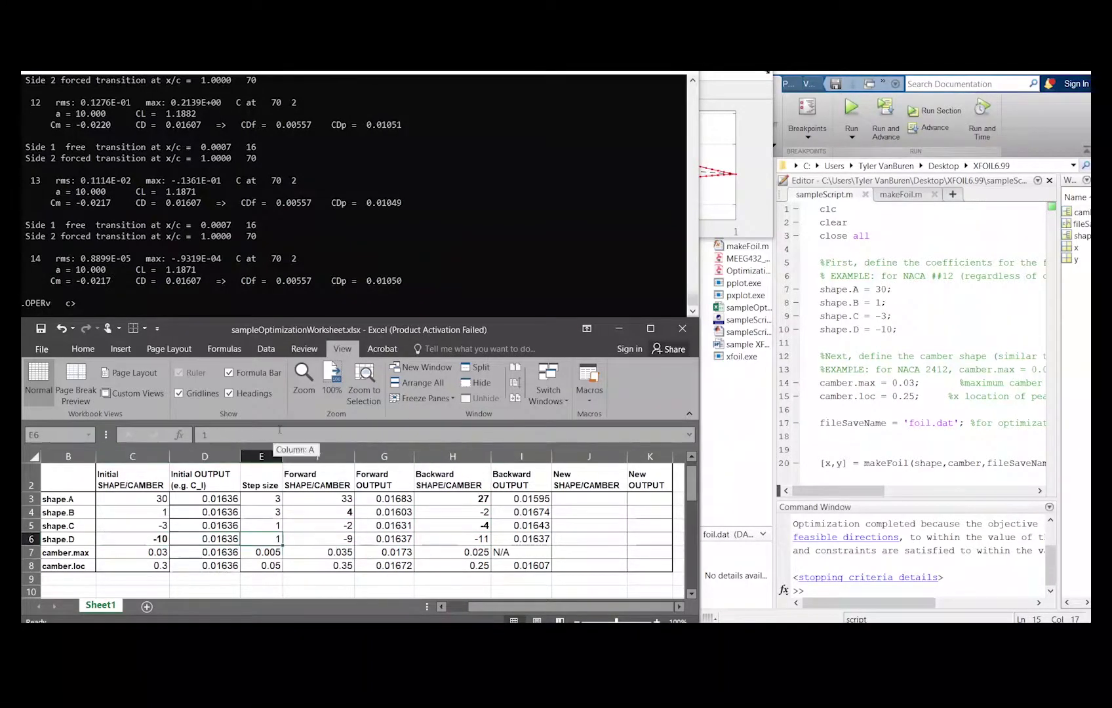
{"action": "left_click", "coordinate": [82, 349]}
{"action": "left_click", "coordinate": [364, 553]}
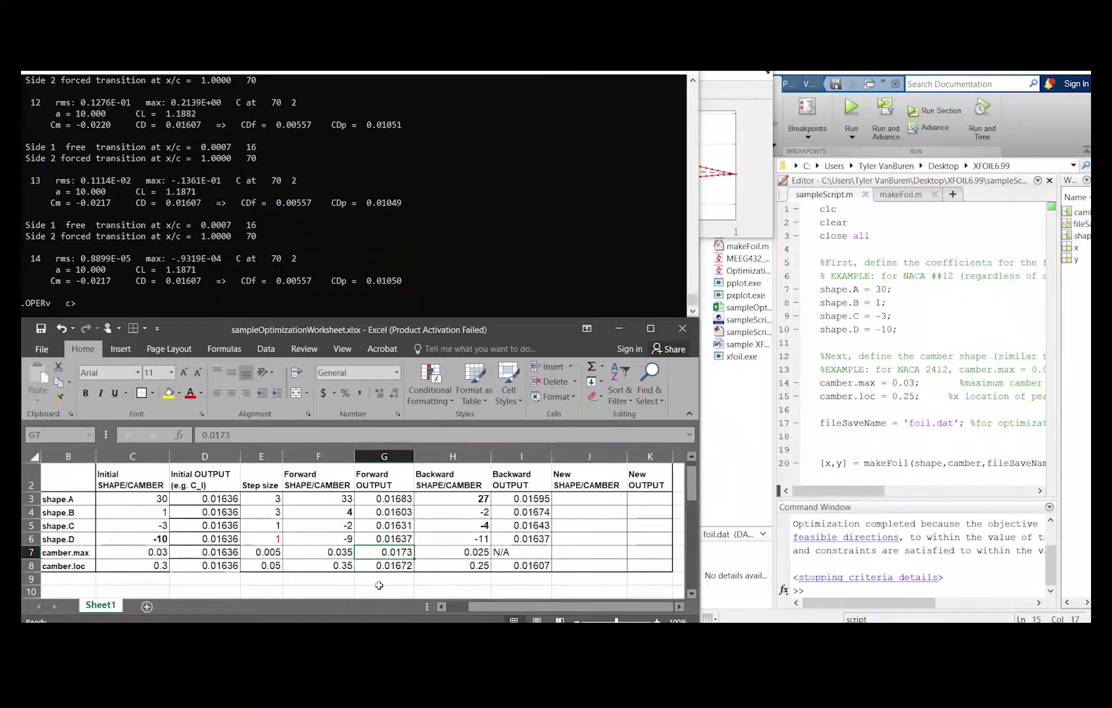
{"action": "left_click", "coordinate": [261, 552]}
{"action": "left_click", "coordinate": [190, 393]}
{"action": "left_click", "coordinate": [341, 553]}
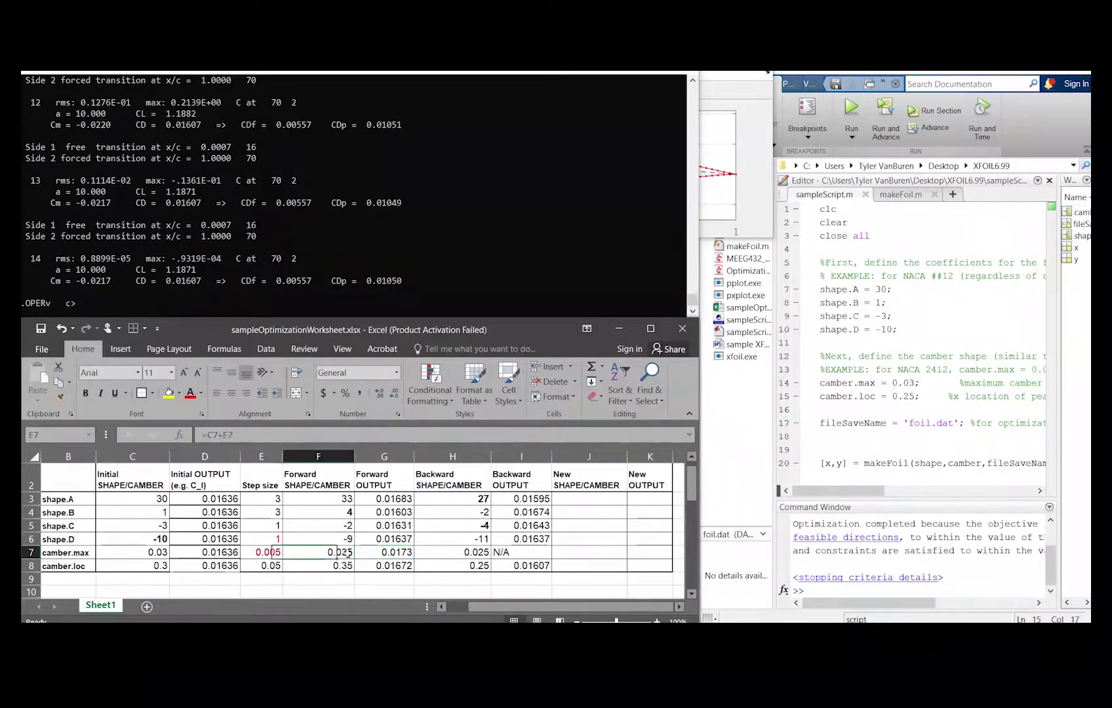
Step: Bold camber.max's initial value of 0.03 and camber.loc's backward value of 0.25
{"action": "left_click", "coordinate": [151, 553]}
{"action": "left_click", "coordinate": [85, 393]}
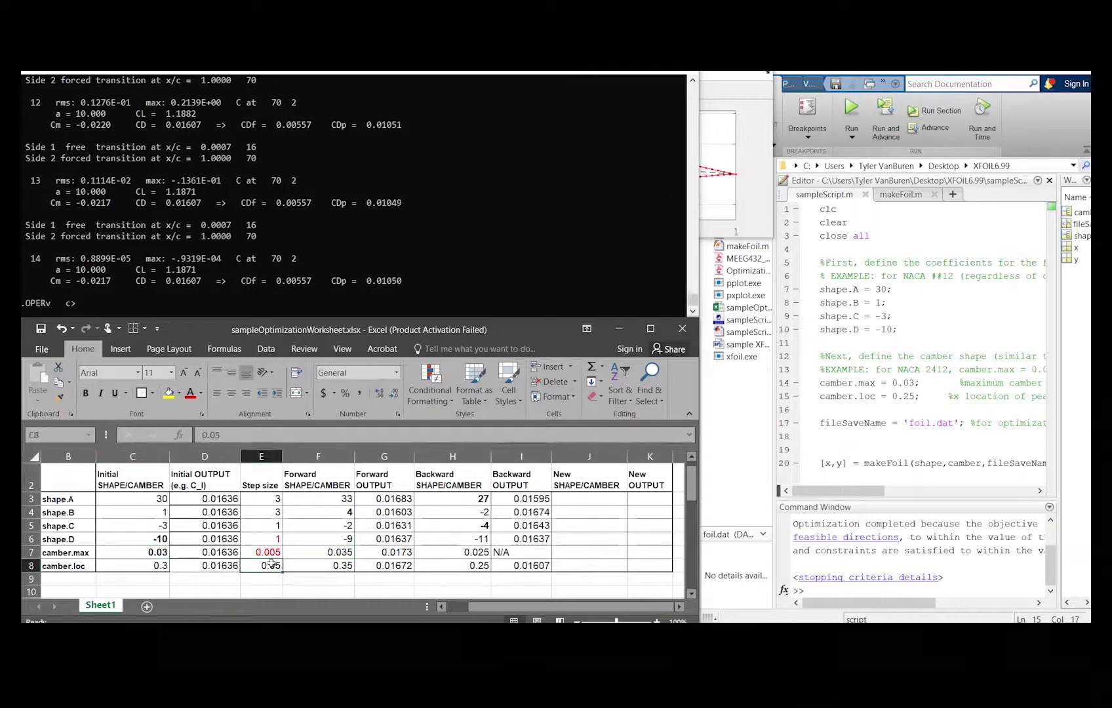
{"action": "left_click", "coordinate": [509, 566]}
{"action": "left_click", "coordinate": [459, 565]}
{"action": "key", "text": "ctrl+b"}
Step: Fill the New SHAPE/CAMBER column from shape.A to camber.loc with 27, 4, -4, -10, 0.03 and 0.25
{"action": "left_click", "coordinate": [601, 499]}
{"action": "type", "text": "27"}
{"action": "key", "text": "Return"}
{"action": "type", "text": "4"}
{"action": "key", "text": "Return"}
{"action": "type", "text": "-4"}
{"action": "key", "text": "Return"}
{"action": "type", "text": "-10"}
{"action": "key", "text": "Return"}
{"action": "type", "text": "0.04"}
{"action": "key", "text": "BackSpace"}
{"action": "type", "text": "3"}
{"action": "key", "text": "Return"}
{"action": "type", "text": "0.25"}
{"action": "key", "text": "Return"}
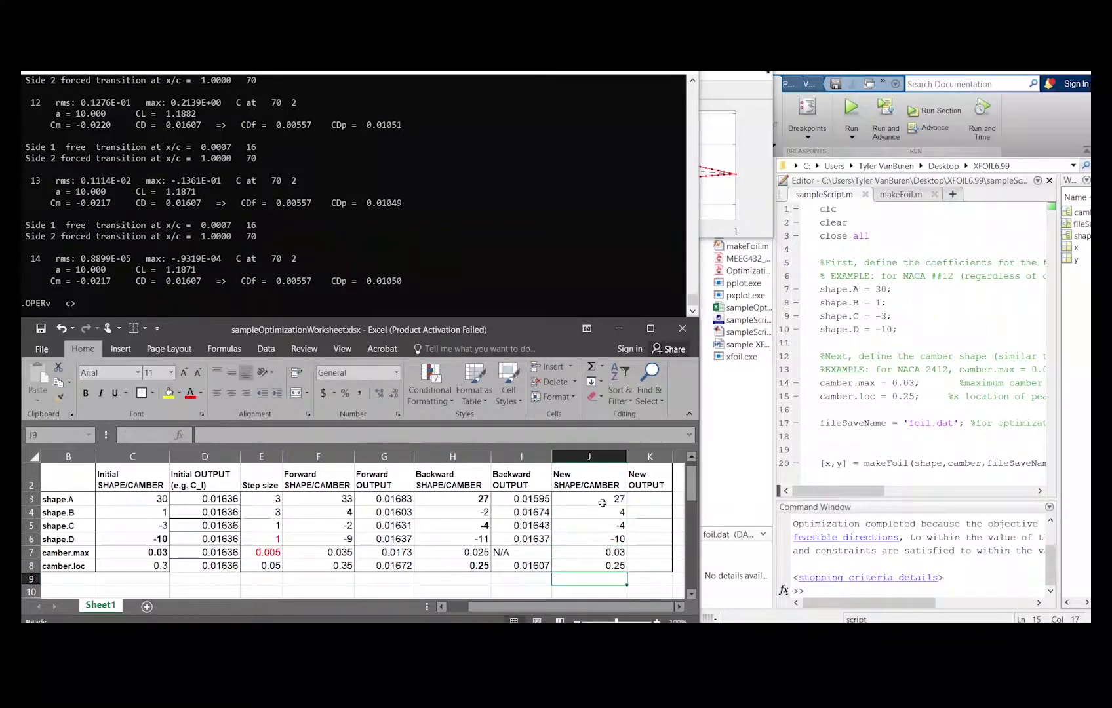
Step: In MATLAB's sampleScript.m, set shape.A to 27, shape.B to 4 and shape.C to -4, and regenerate the foil
{"action": "double_click", "coordinate": [882, 289]}
{"action": "type", "text": "27"}
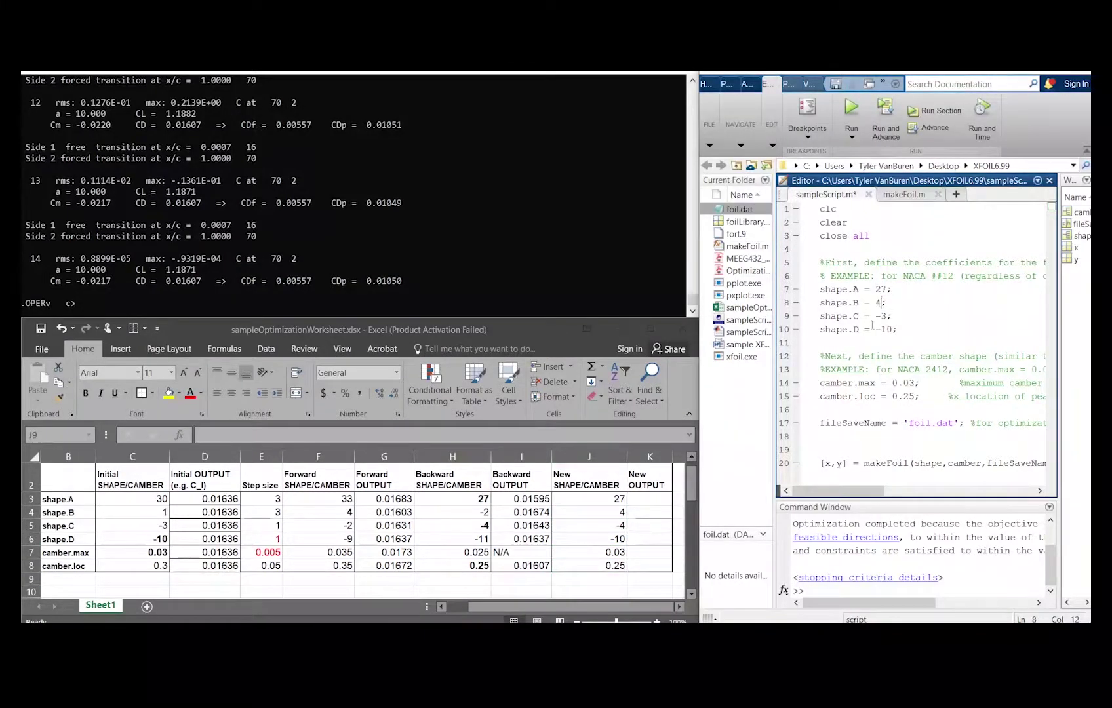
{"action": "left_click", "coordinate": [852, 108]}
Step: In XFOIL, leave the operating-point routine, reload foil.dat and repanel the airfoil
{"action": "left_click", "coordinate": [566, 306]}
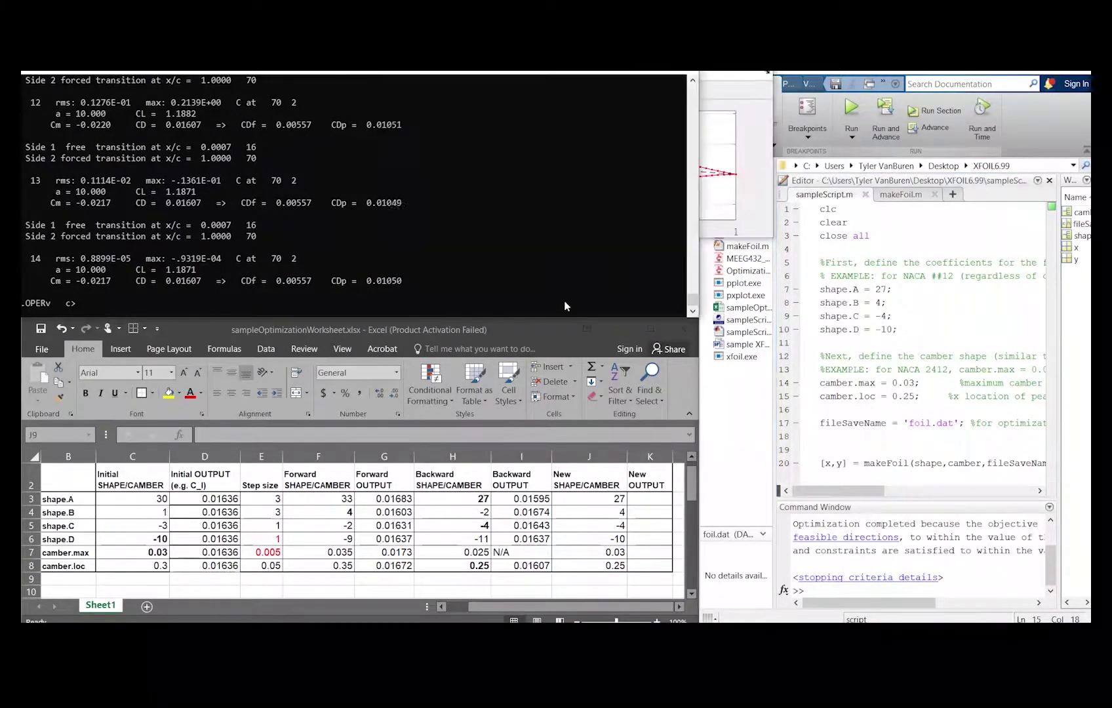
{"action": "key", "text": "Return"}
{"action": "type", "text": "load"}
{"action": "key", "text": "Return"}
{"action": "type", "text": "foil.dat"}
{"action": "key", "text": "Return"}
{"action": "type", "text": "pan"}
{"action": "key", "text": "Return"}
{"action": "type", "text": "pane"}
{"action": "key", "text": "Return"}
Step: Solve the foil at 10° angle of attack and record its drag coefficient, 0.01543, as shape.A's new output in the worksheet
{"action": "type", "text": "oper"}
{"action": "key", "text": "Return"}
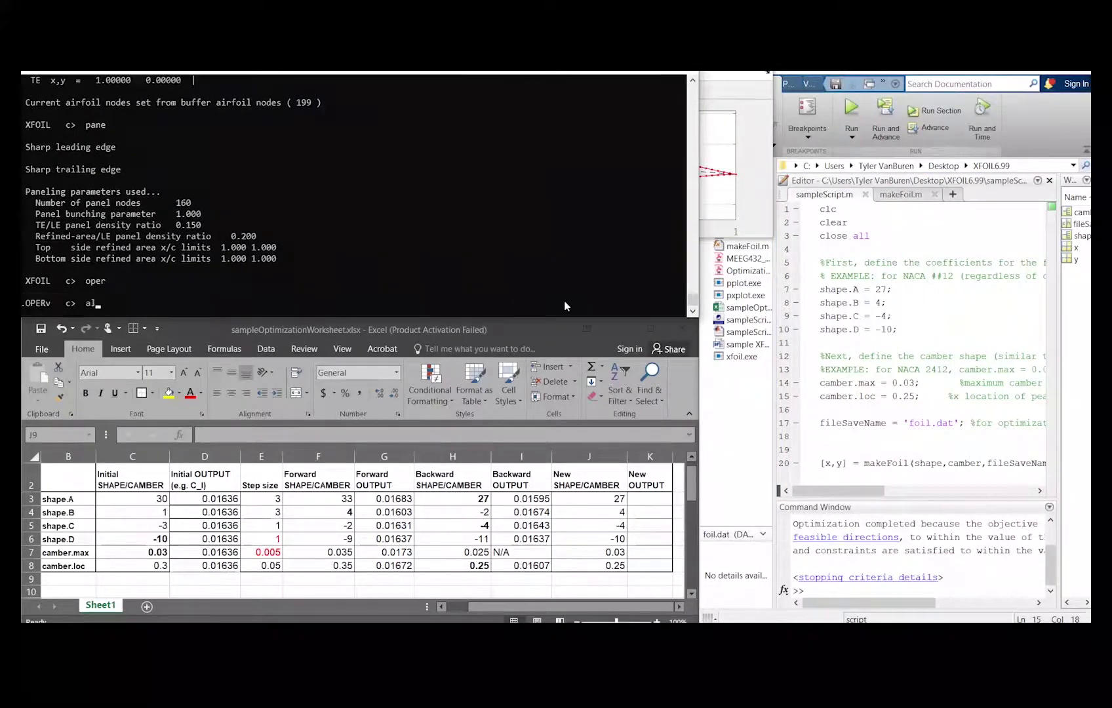
{"action": "type", "text": "alfa 10"}
{"action": "key", "text": "Return"}
{"action": "left_click", "coordinate": [650, 498]}
{"action": "type", "text": "0.154"}
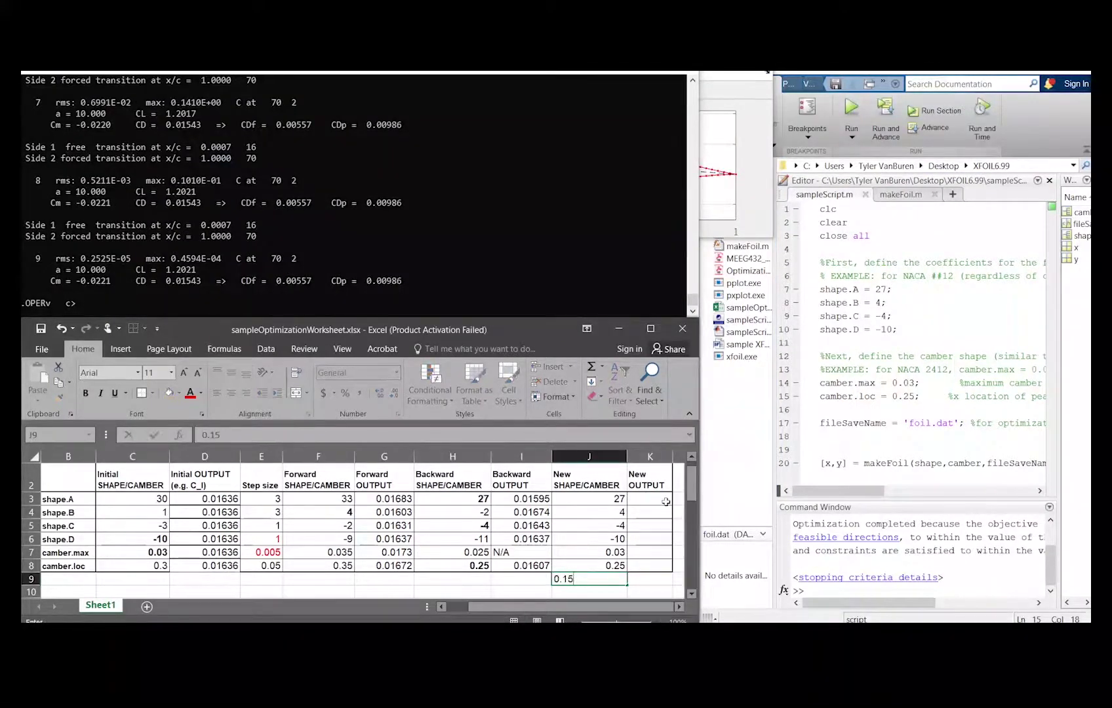
{"action": "scroll", "coordinate": [665, 502], "scroll_direction": "up", "scroll_amount": 1}
{"action": "left_click", "coordinate": [643, 517]}
{"action": "type", "text": "0.01543"}
{"action": "key", "text": "ctrl+Return"}
Step: Copy shape.A's new output of 0.01543 to the New OUTPUT cells of the remaining Iteration 1 parameters
{"action": "key", "text": "ctrl+c"}
{"action": "left_click", "coordinate": [649, 529]}
{"action": "key", "text": "ctrl+v"}
{"action": "left_click", "coordinate": [649, 556]}
{"action": "key", "text": "ctrl+v"}
{"action": "left_click_drag", "start_coordinate": [650, 570], "coordinate": [649, 583]}
{"action": "key", "text": "ctrl+v"}
{"action": "left_click", "coordinate": [649, 543]}
{"action": "key", "text": "ctrl+v"}
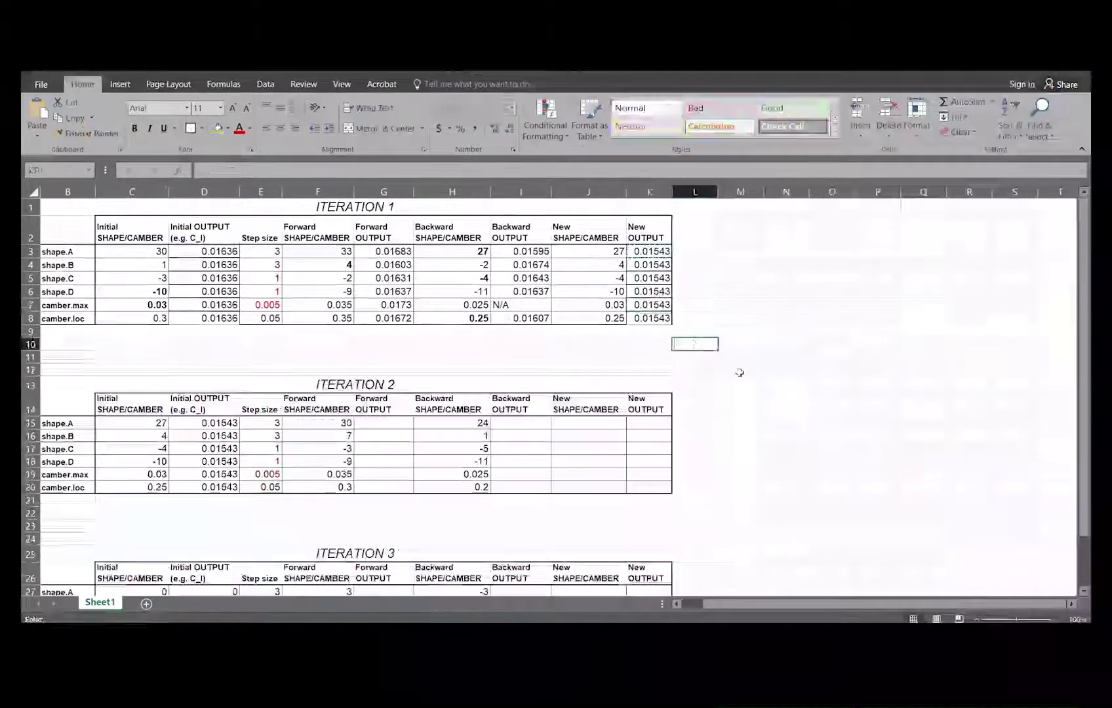
{"action": "left_click_drag", "start_coordinate": [155, 427], "coordinate": [213, 501]}
{"action": "left_click", "coordinate": [260, 539]}
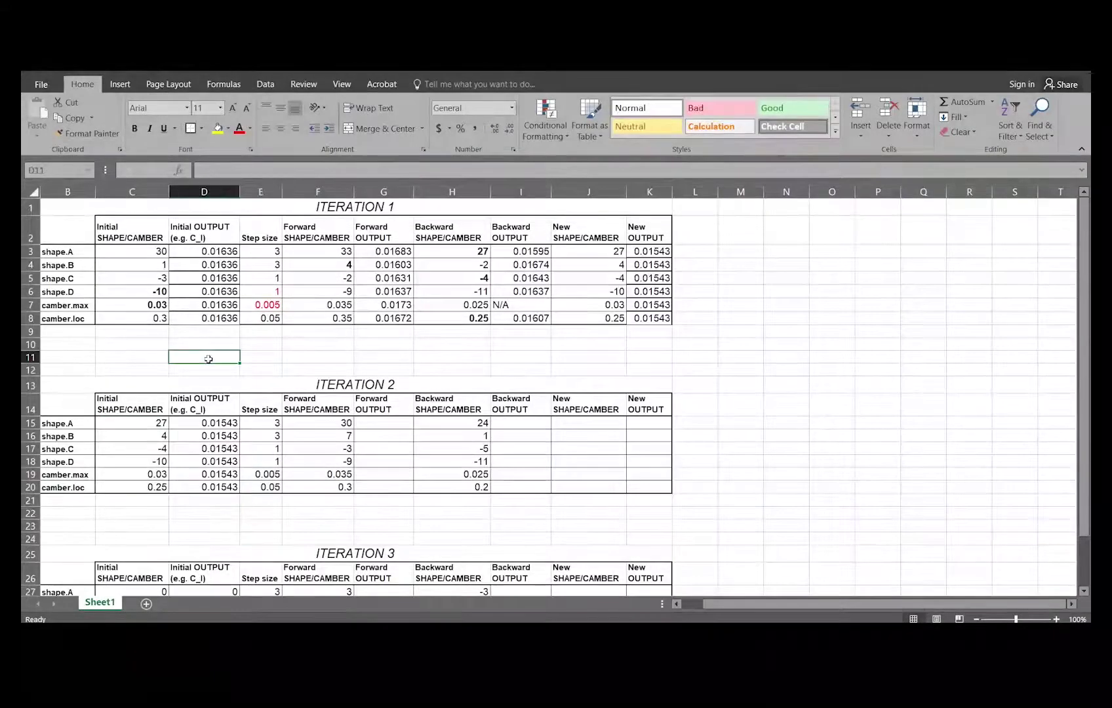